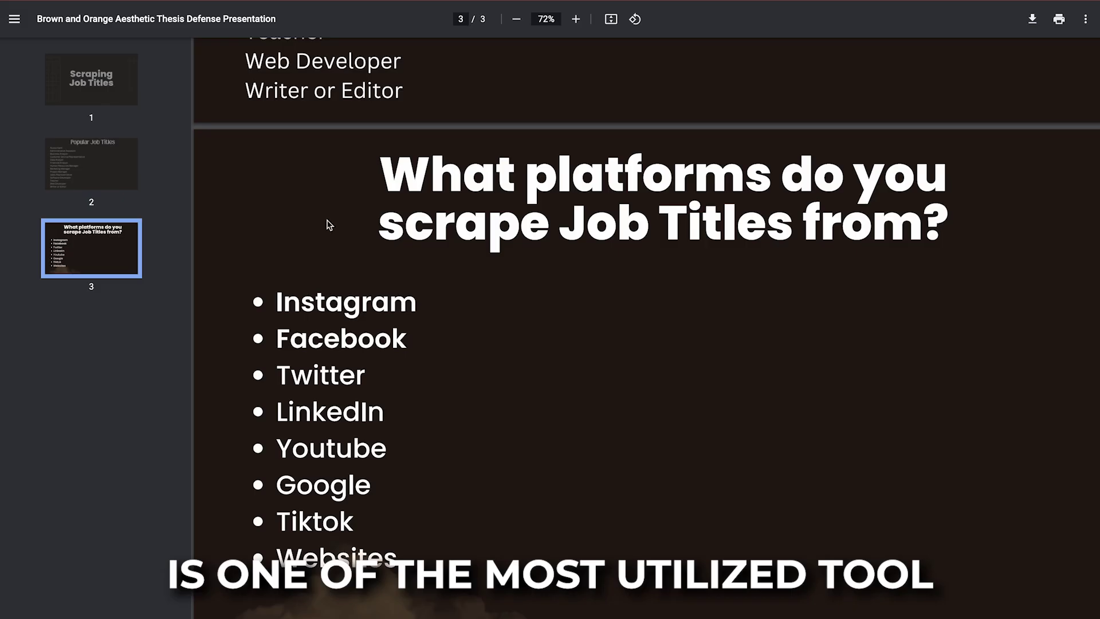
scroll(327, 225, "up", 10)
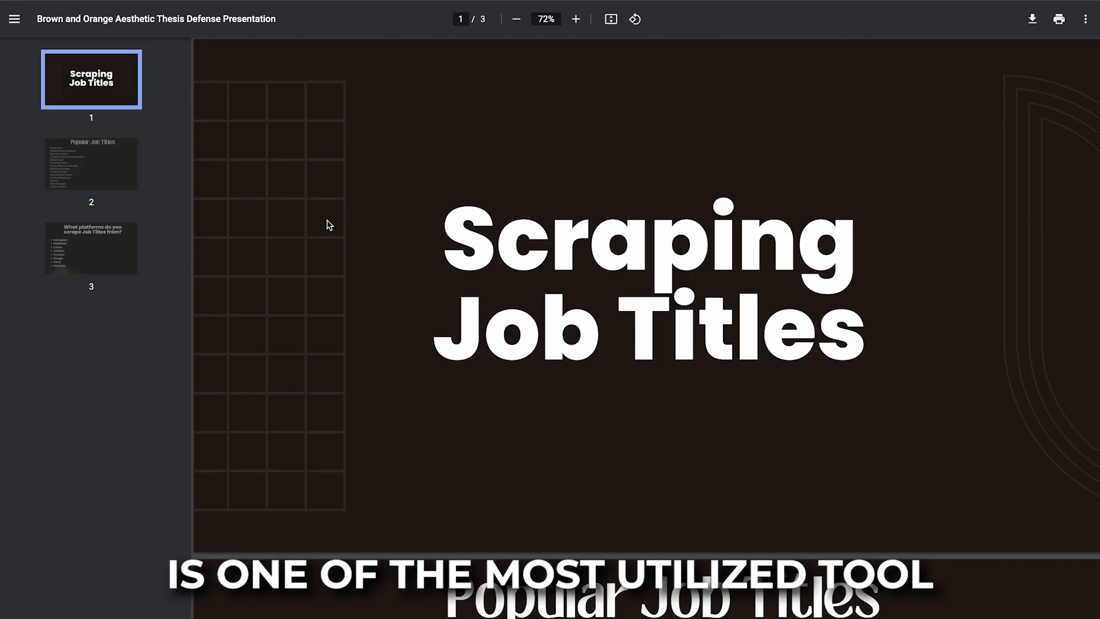
scroll(328, 225, "down", 1)
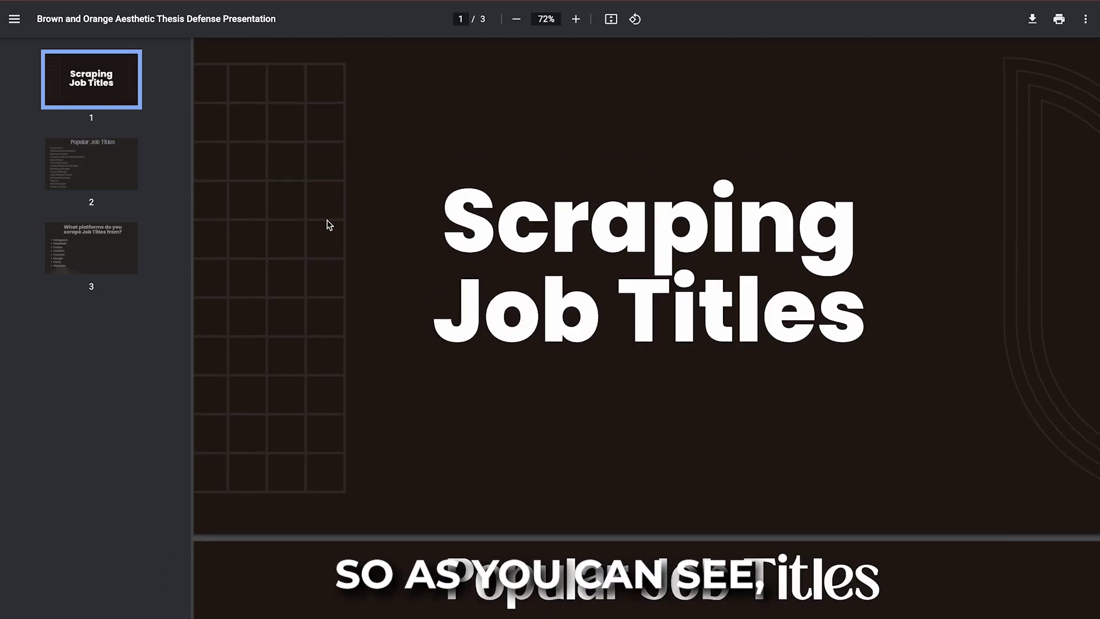
scroll(495, 274, "down", 5)
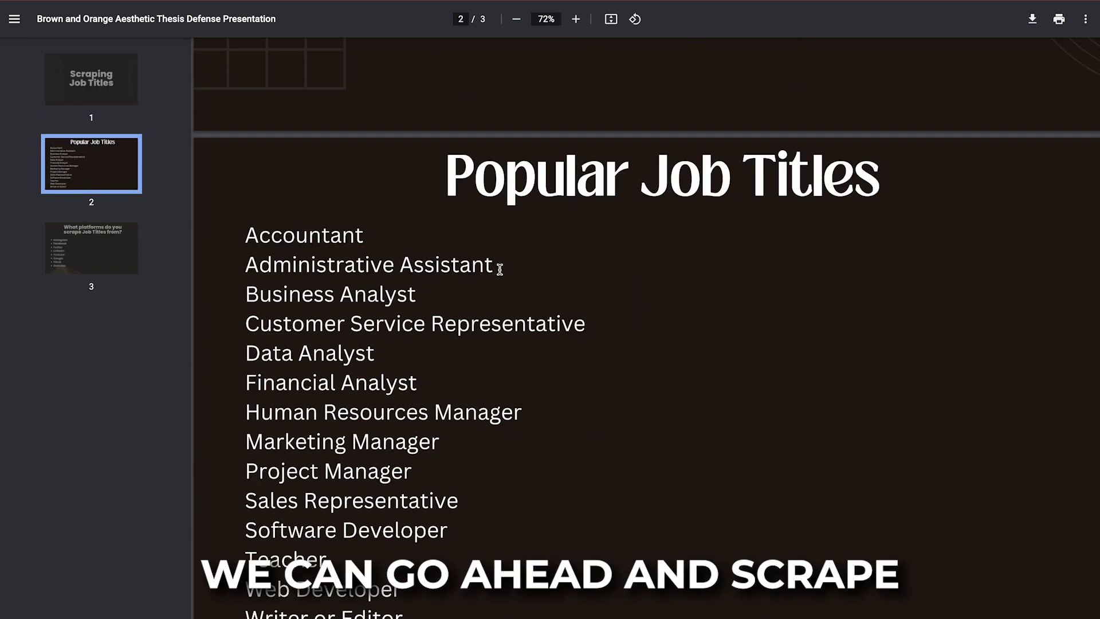
scroll(628, 228, "down", 1)
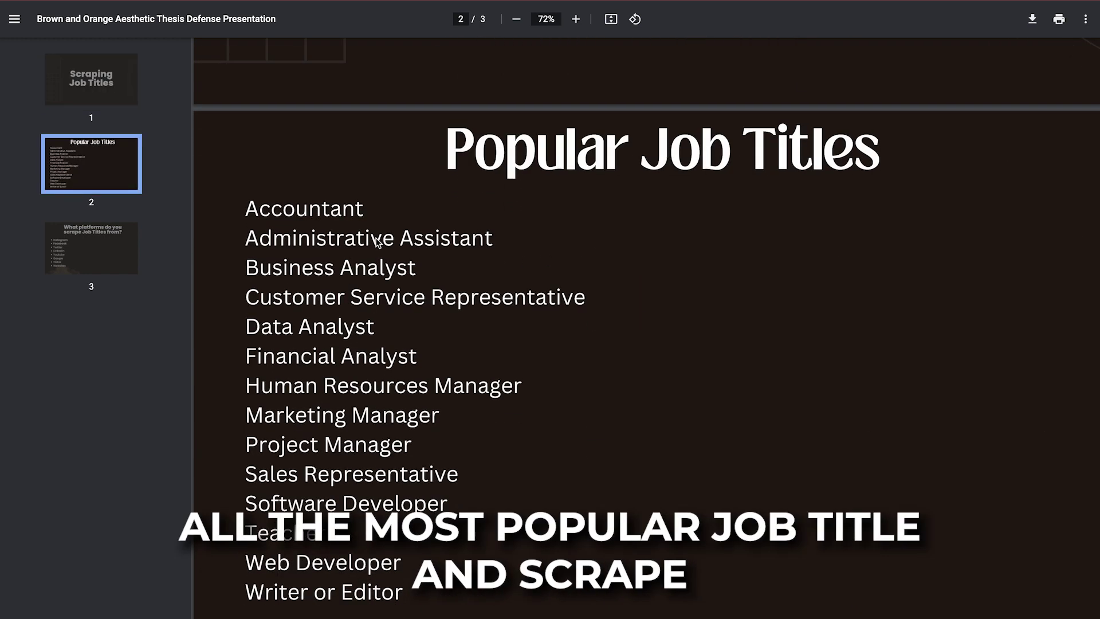
scroll(381, 238, "down", 3)
scroll(375, 242, "down", 2)
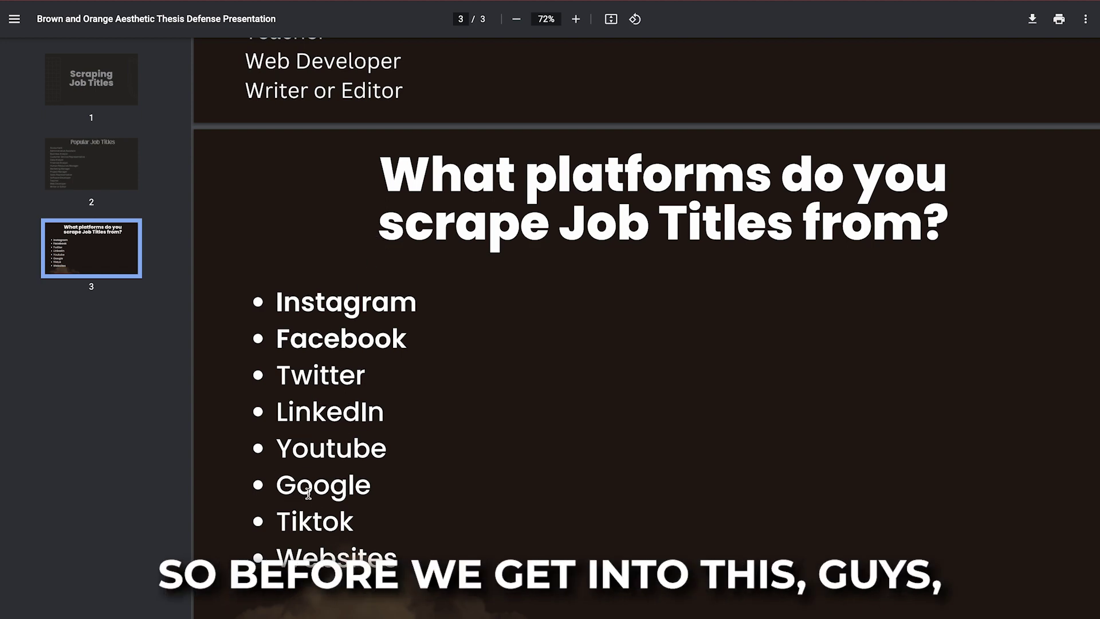
scroll(306, 507, "up", 10)
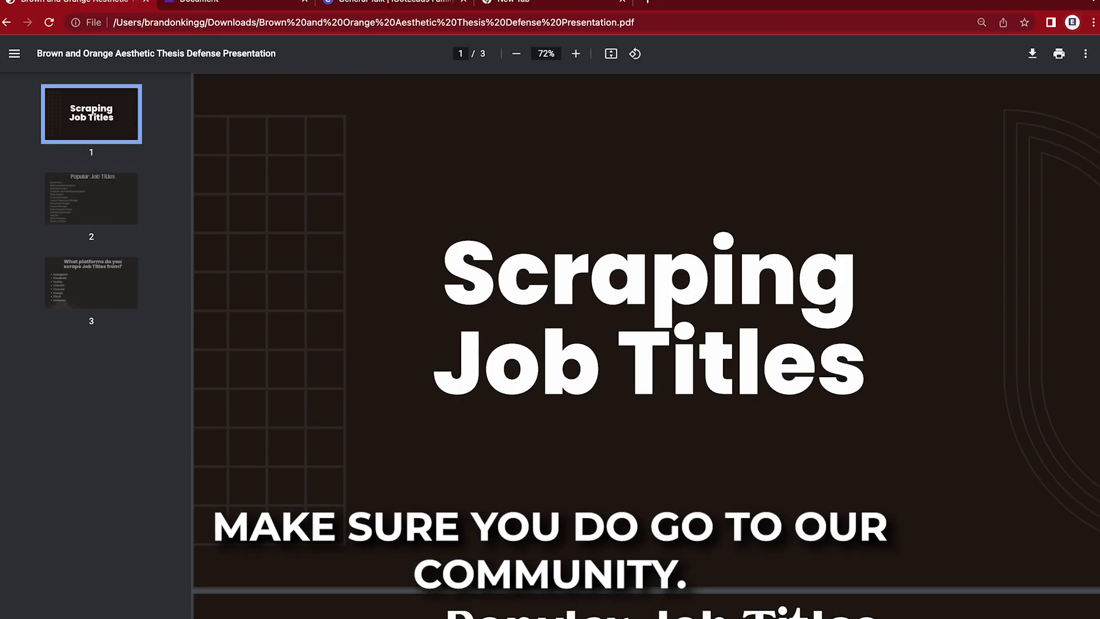
Switch to the IGotLeads Family community and expand the '1 comment' reply on Query + a Quick Tip.
left_click(366, 16)
key("Escape")
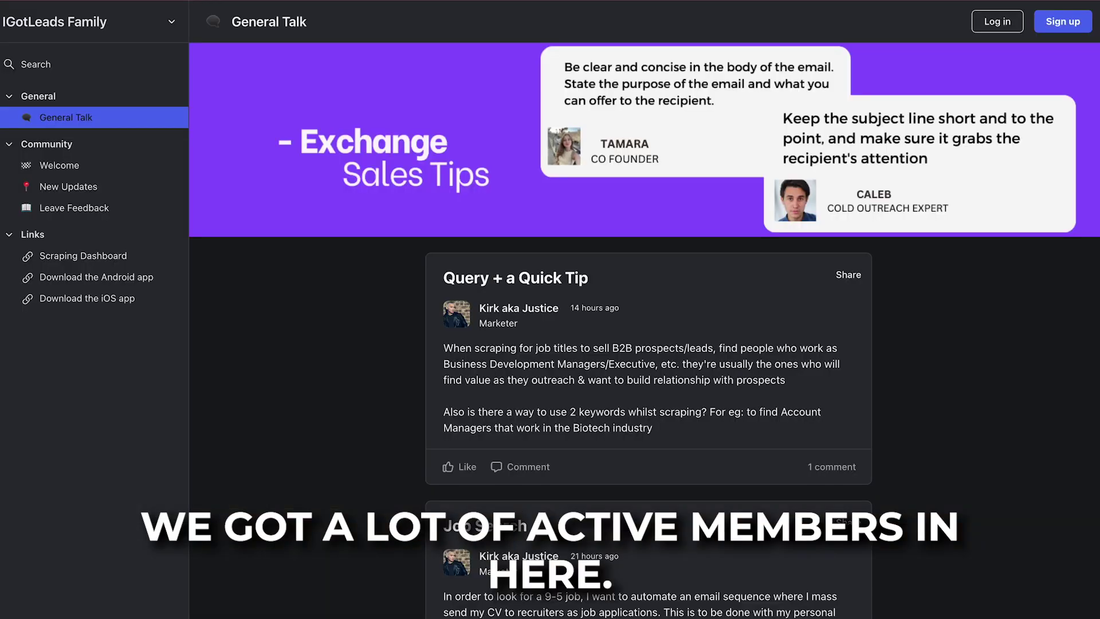
scroll(330, 371, "down", 3)
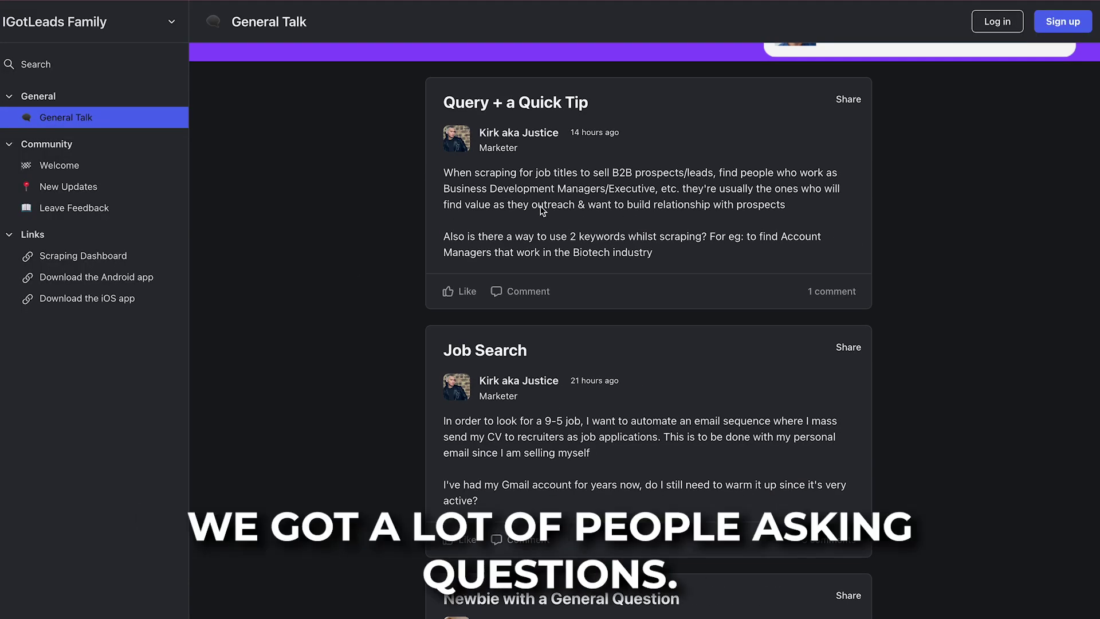
left_click(825, 298)
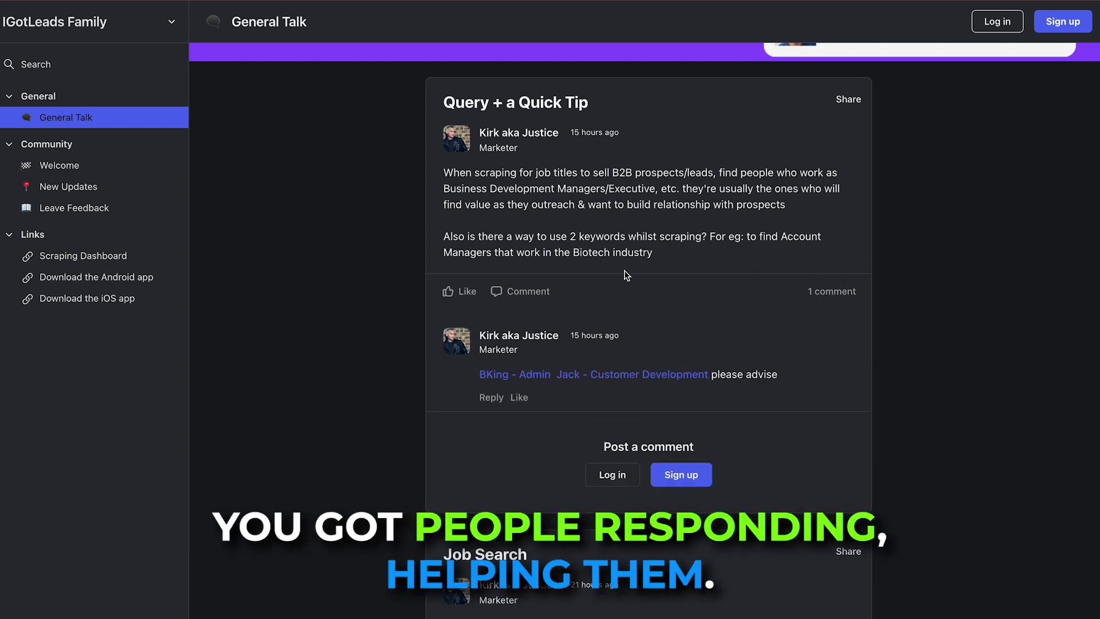
scroll(375, 333, "down", 5)
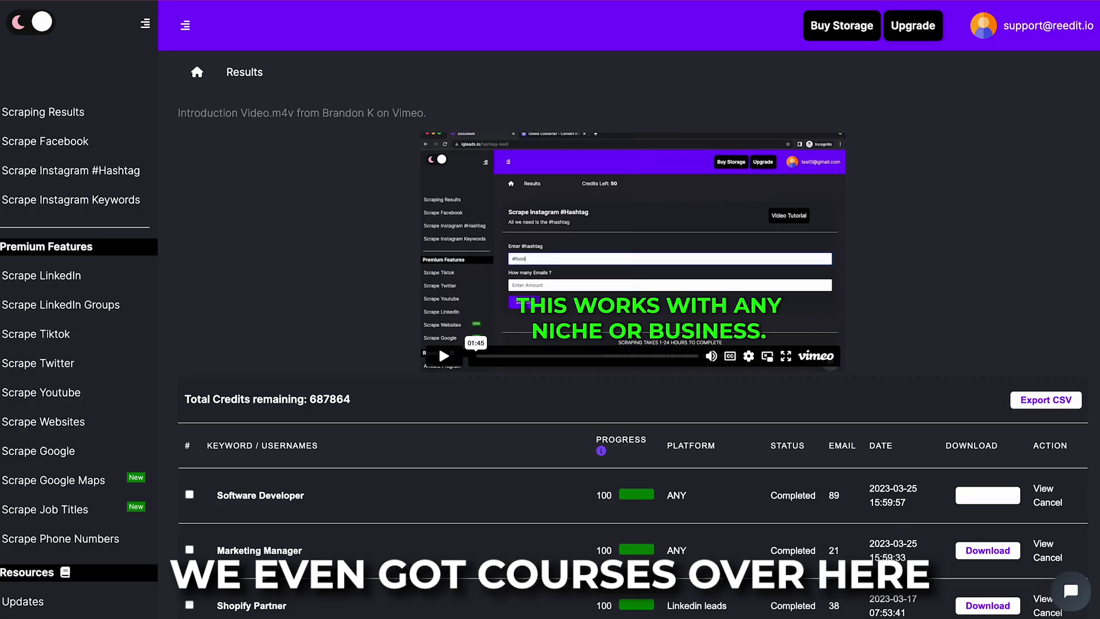
scroll(69, 450, "down", 1)
scroll(52, 387, "down", 4)
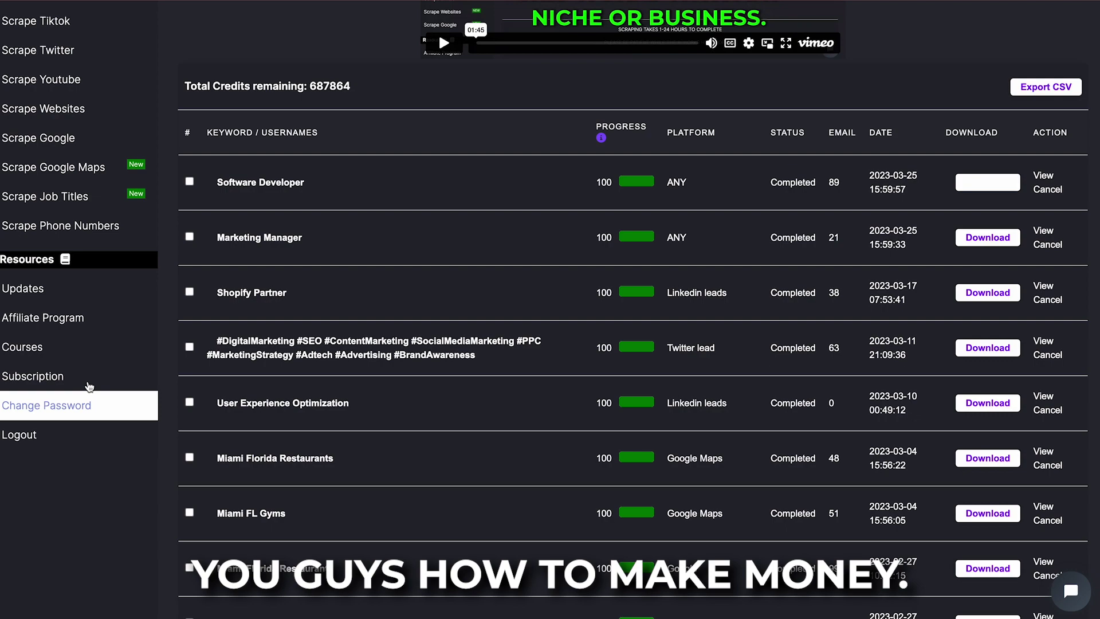
scroll(44, 339, "up", 5)
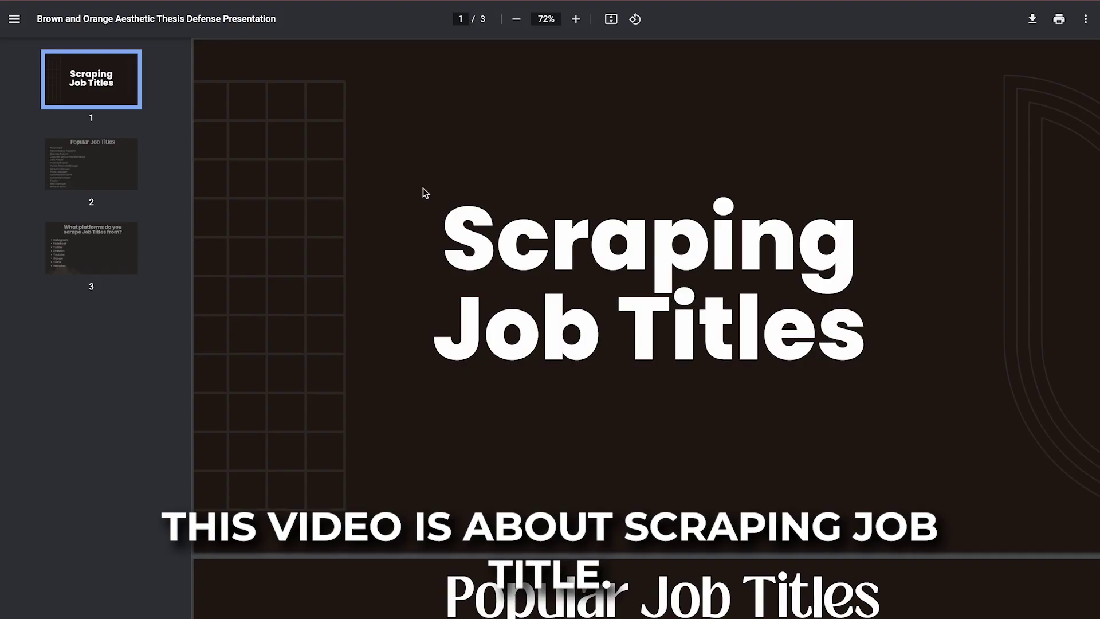
scroll(423, 193, "down", 7)
scroll(423, 193, "up", 2)
scroll(423, 192, "down", 1)
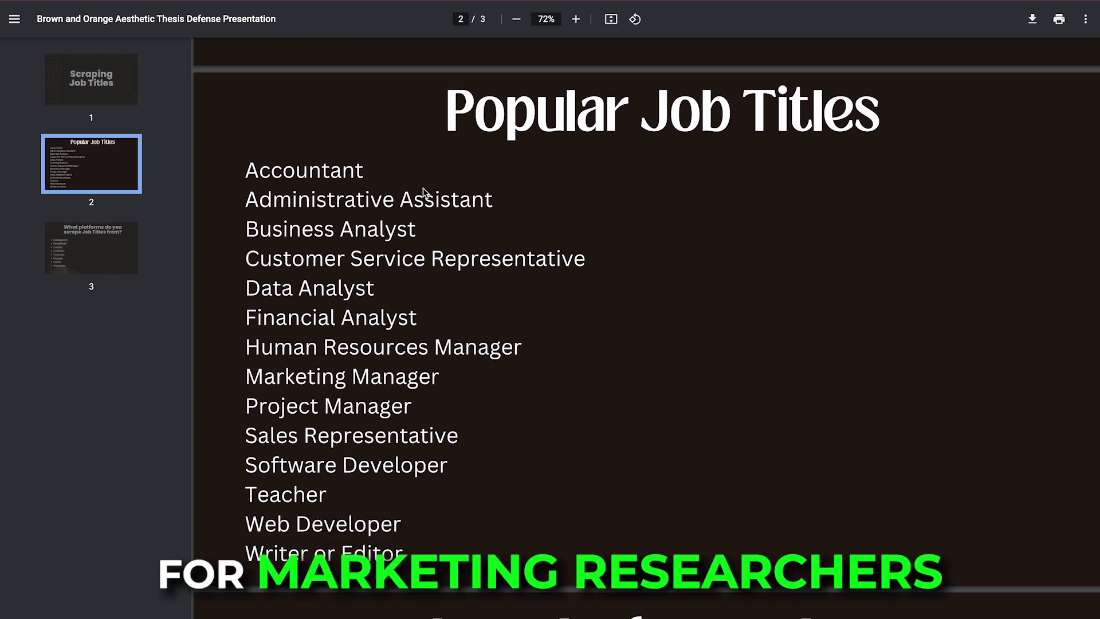
scroll(424, 193, "down", 5)
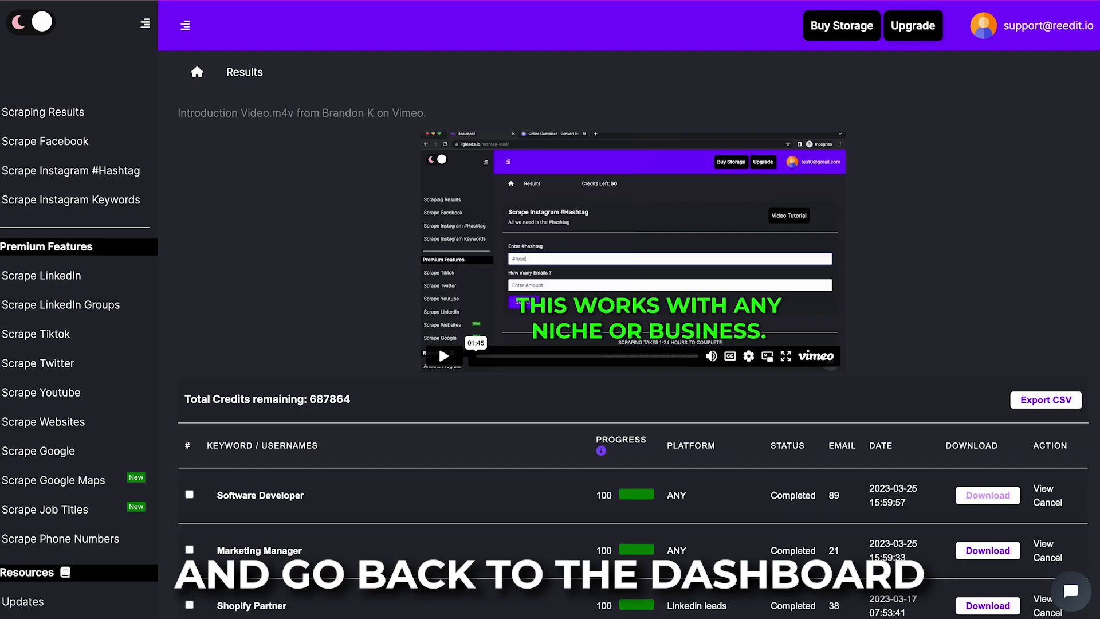
scroll(302, 255, "down", 2)
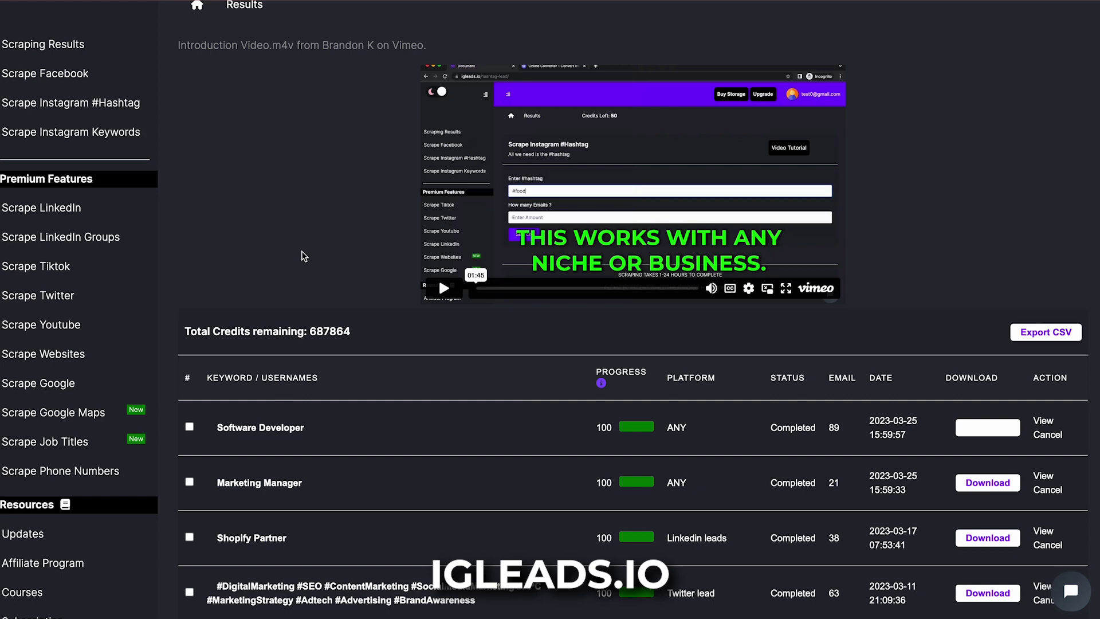
scroll(301, 255, "up", 1)
left_click(67, 461)
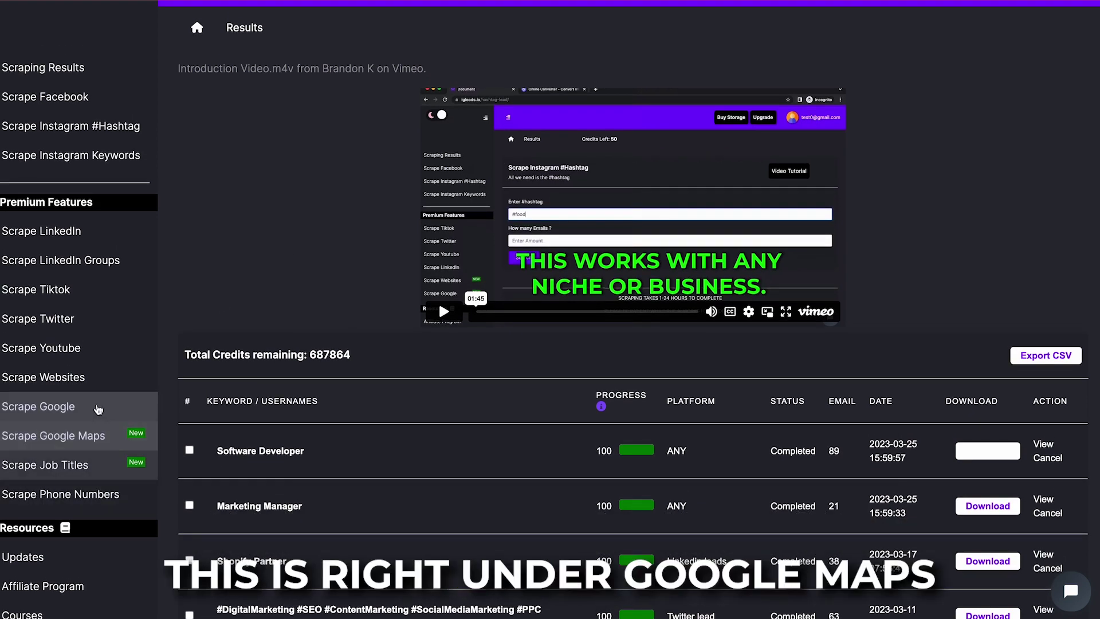
Load the Scrape Job Titles page and select its Enter Keyword and Enter Amount fields.
left_click(59, 462)
left_click(320, 243)
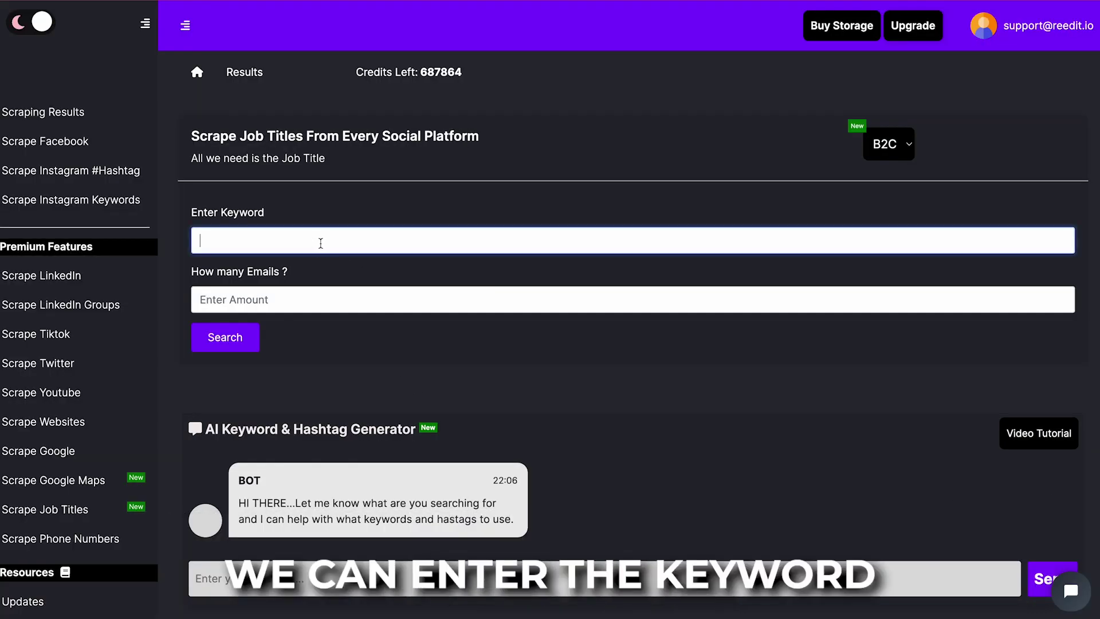
left_click(310, 299)
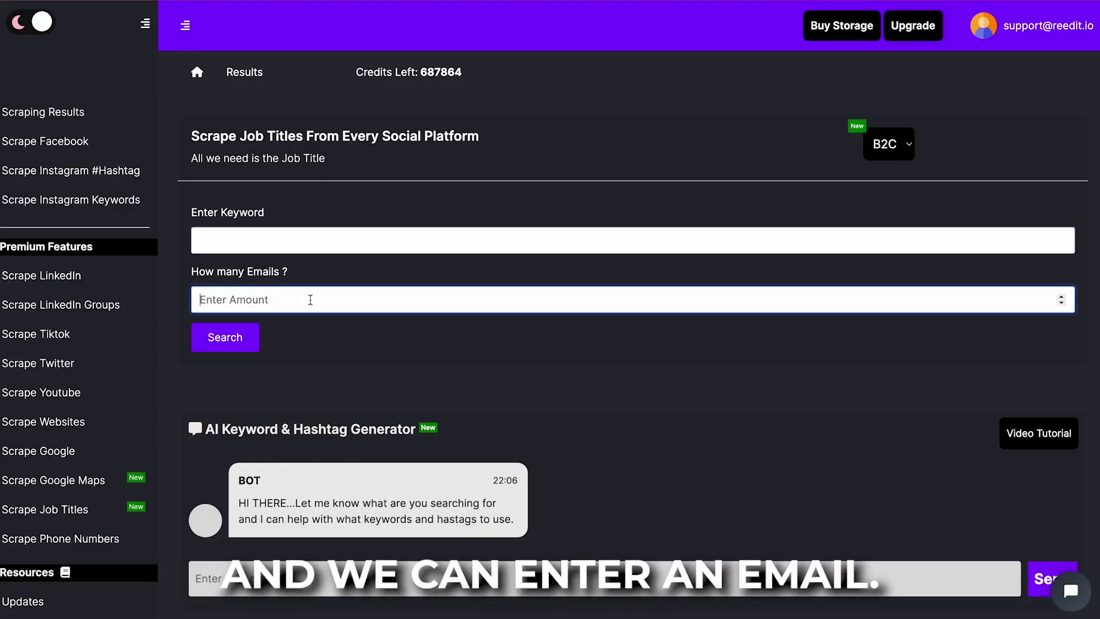
scroll(313, 378, "down", 1)
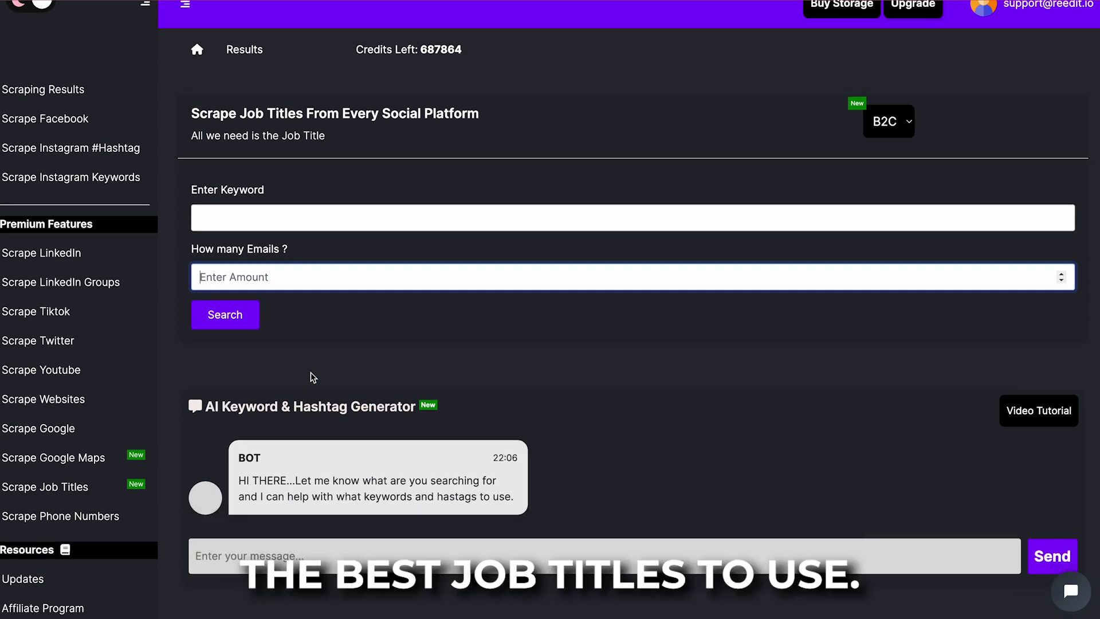
scroll(312, 377, "down", 2)
scroll(311, 376, "down", 2)
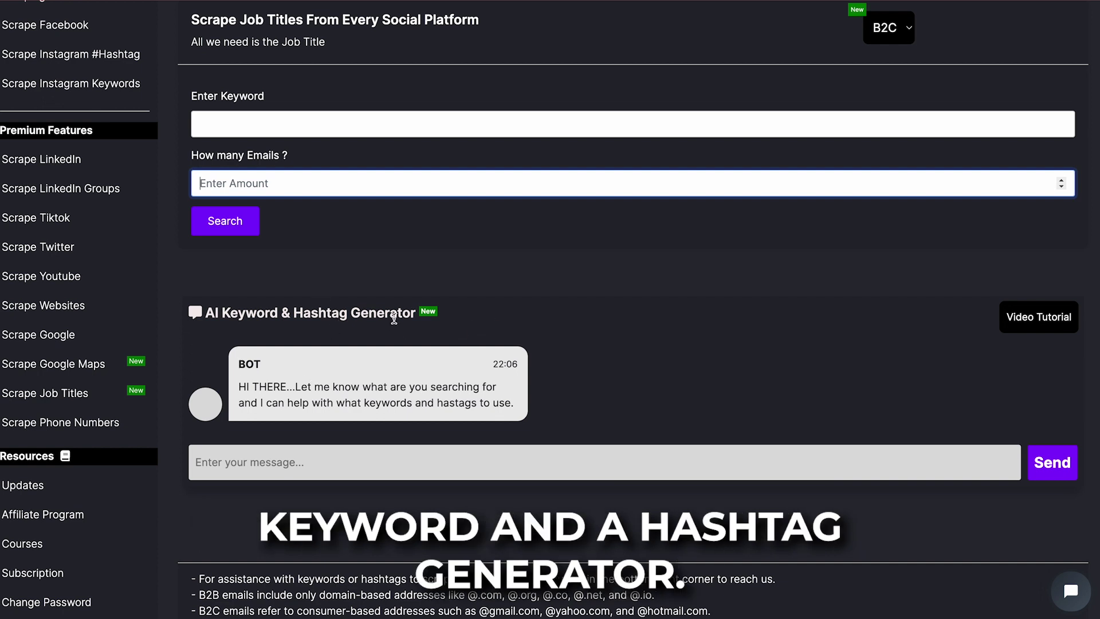
Place the cursor in the AI keyword generator's message box for the marketing job-titles question.
left_click(275, 474)
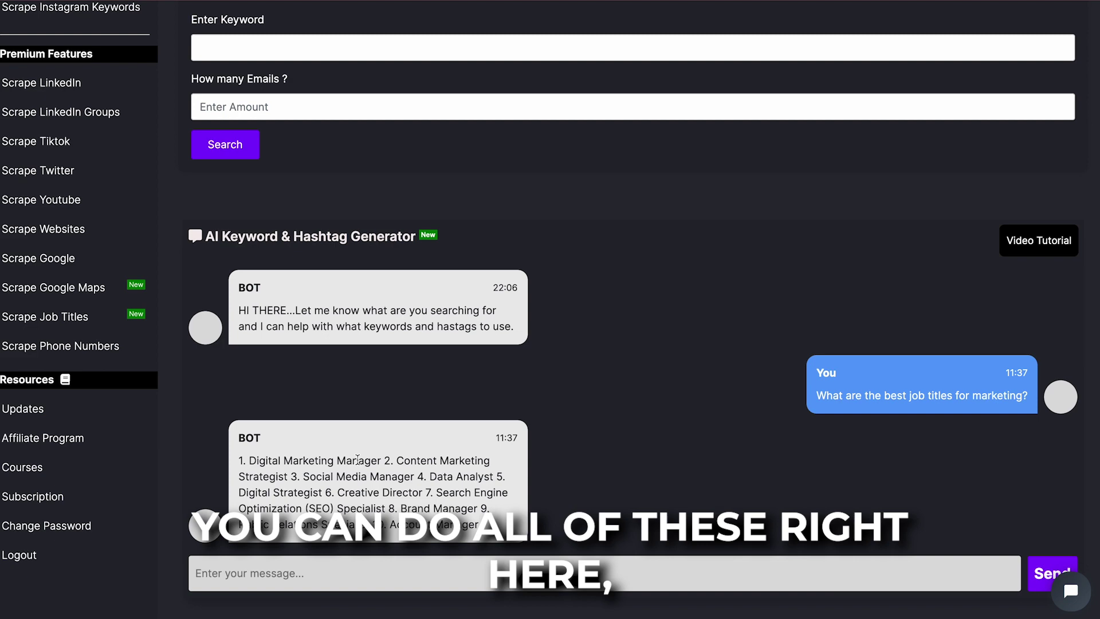
scroll(356, 459, "down", 2)
scroll(358, 464, "up", 1)
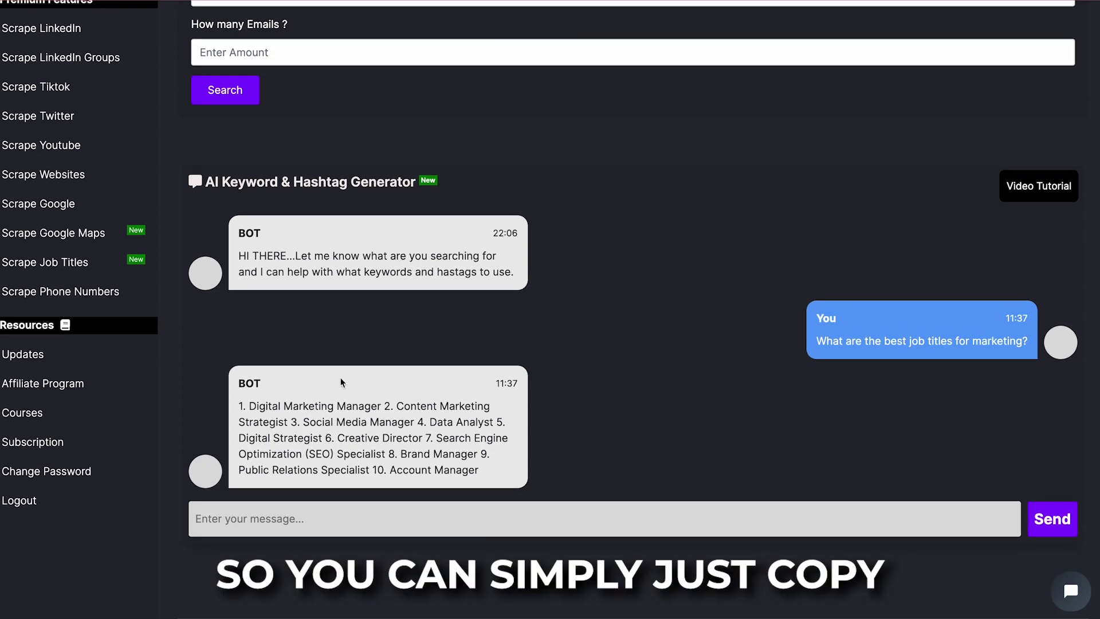
scroll(340, 383, "up", 3)
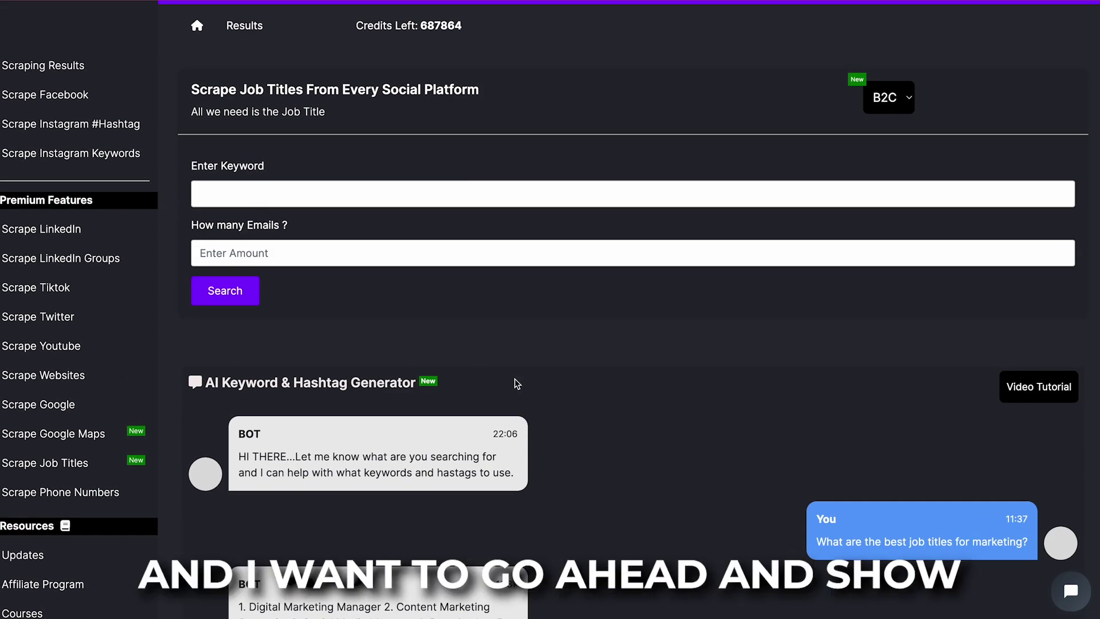
scroll(514, 382, "down", 3)
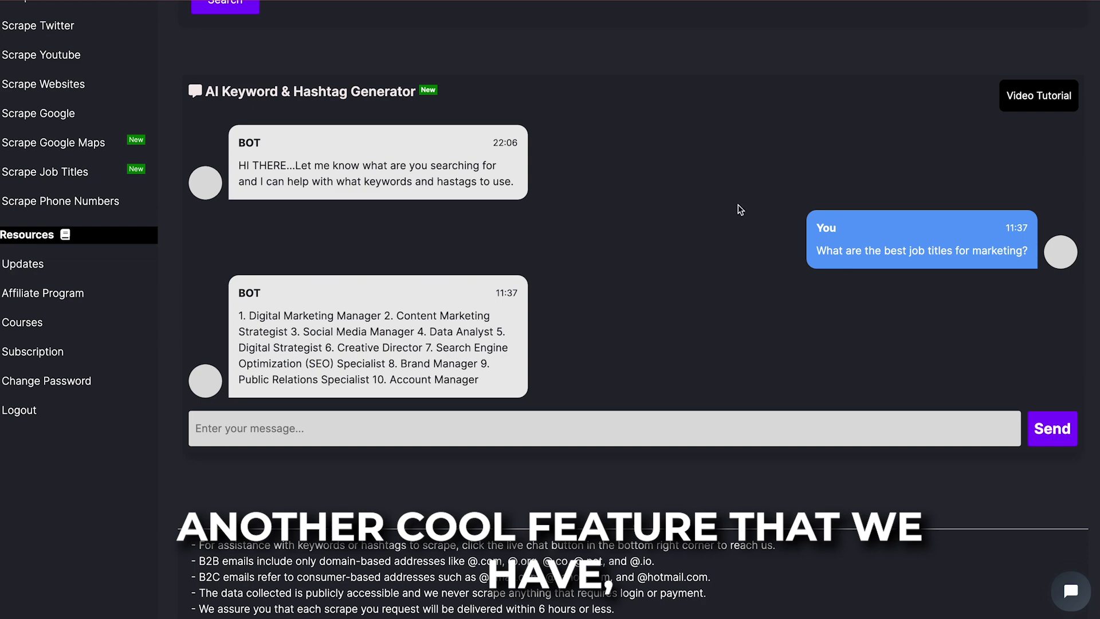
scroll(805, 206, "up", 4)
Check the B2C/B2B email type choices and review the notes explaining them.
left_click(888, 144)
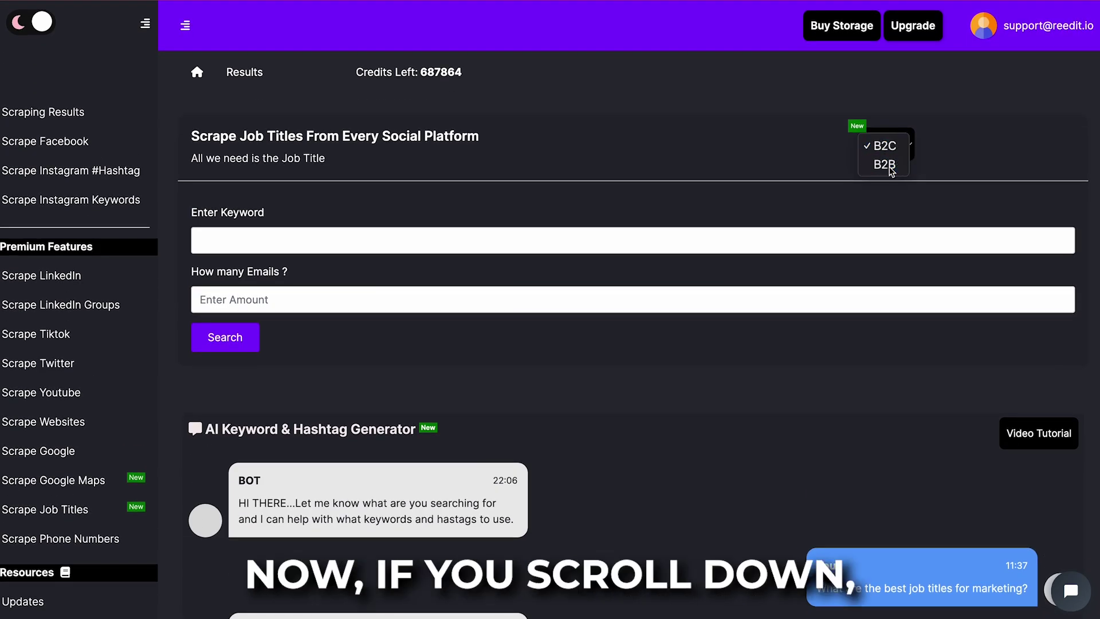
scroll(327, 489, "down", 5)
left_click_drag(199, 500, 716, 518)
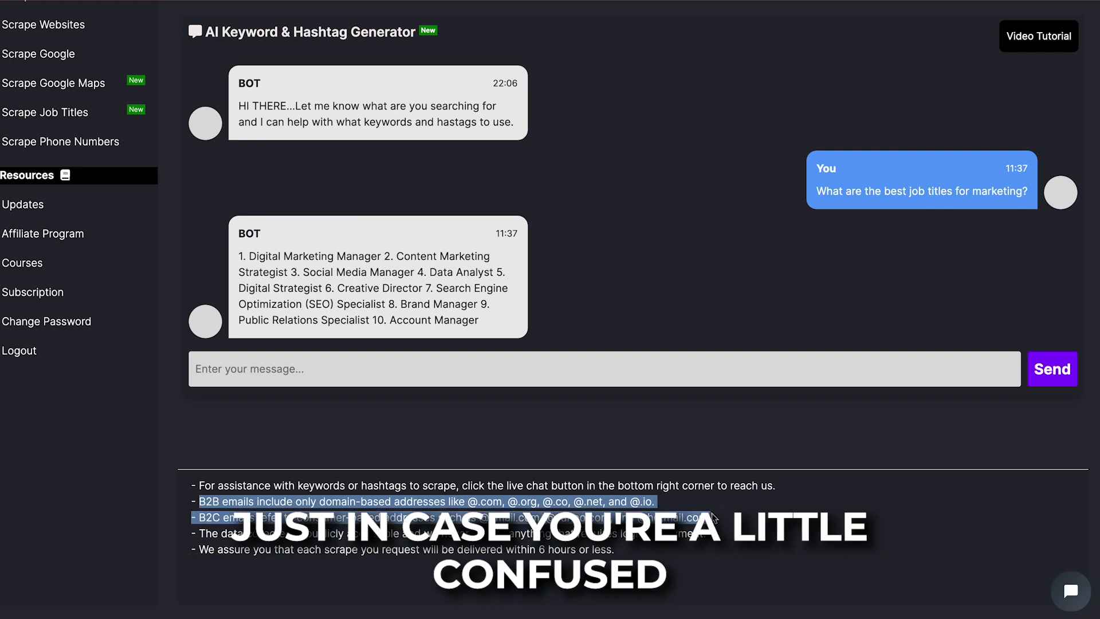
left_click(699, 514)
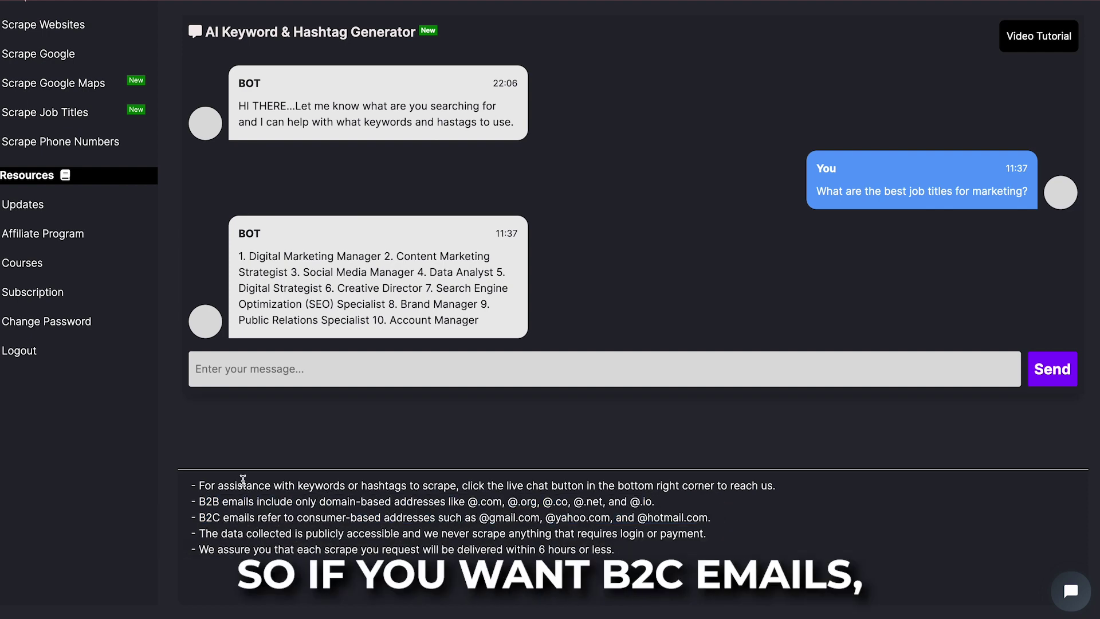
scroll(483, 346, "up", 5)
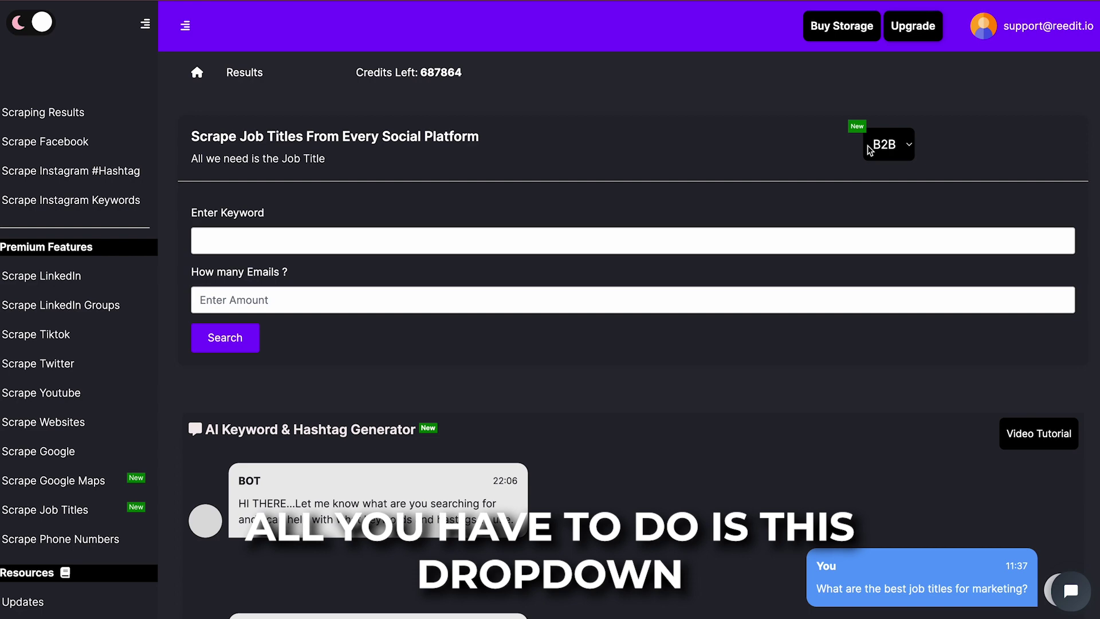
Keep B2C as the lead email type on the Scrape Job Titles form.
left_click(889, 146)
left_click(883, 127)
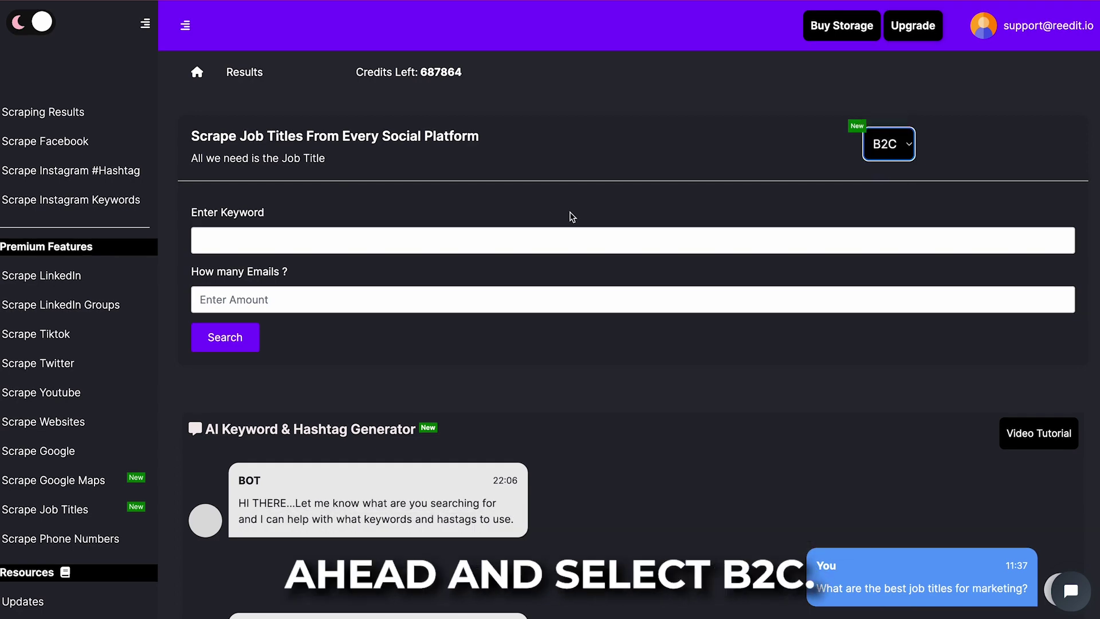
scroll(319, 459, "down", 5)
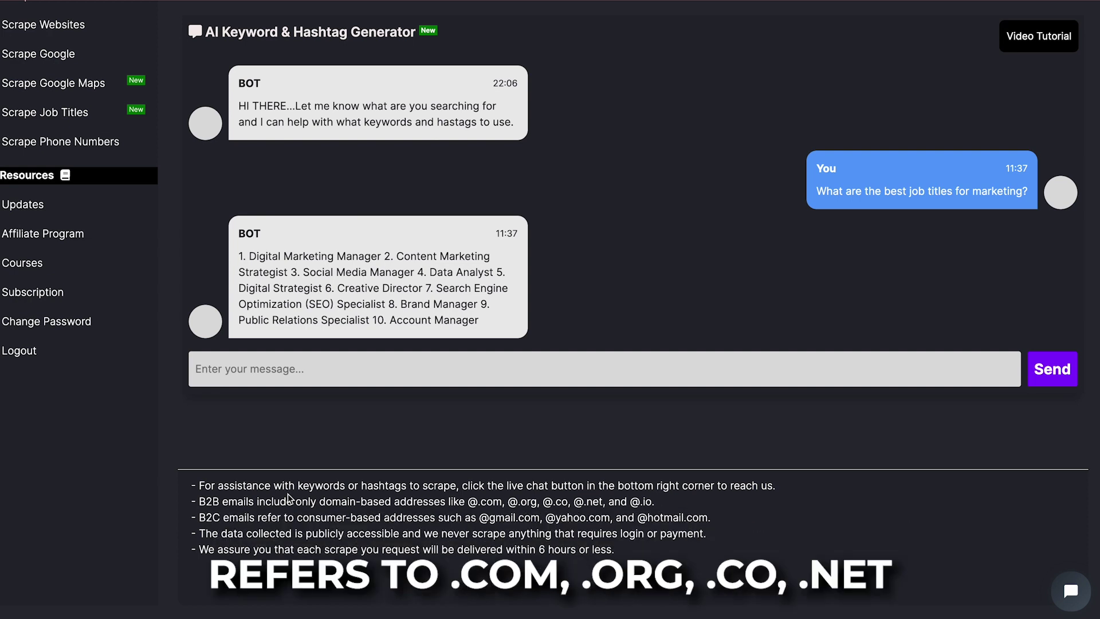
left_click_drag(200, 501, 283, 501)
scroll(756, 202, "up", 5)
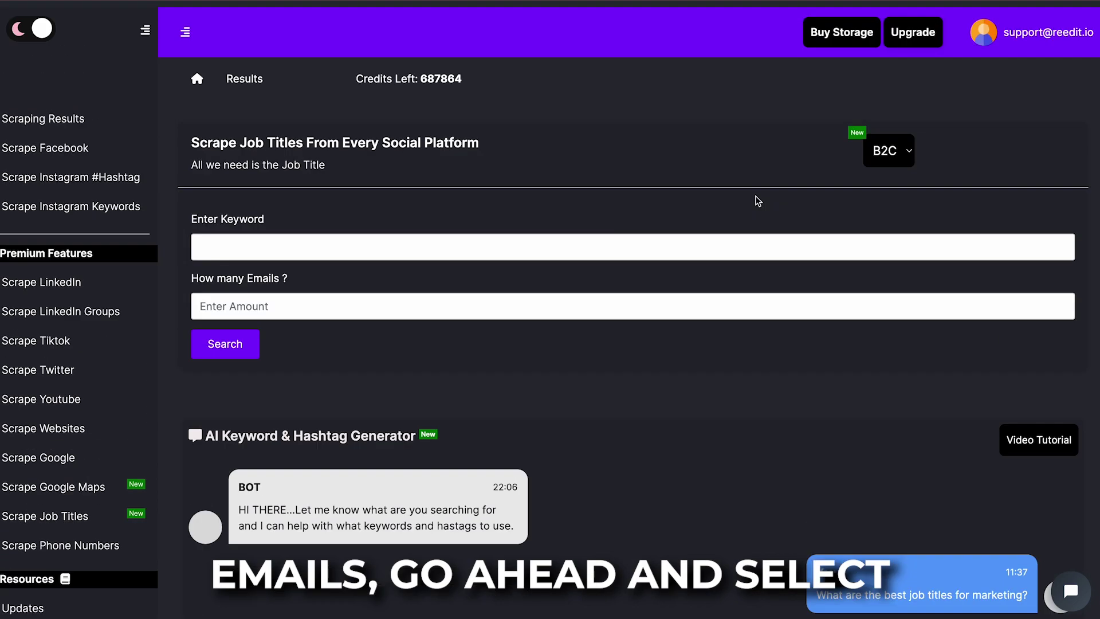
left_click(885, 144)
left_click(777, 186)
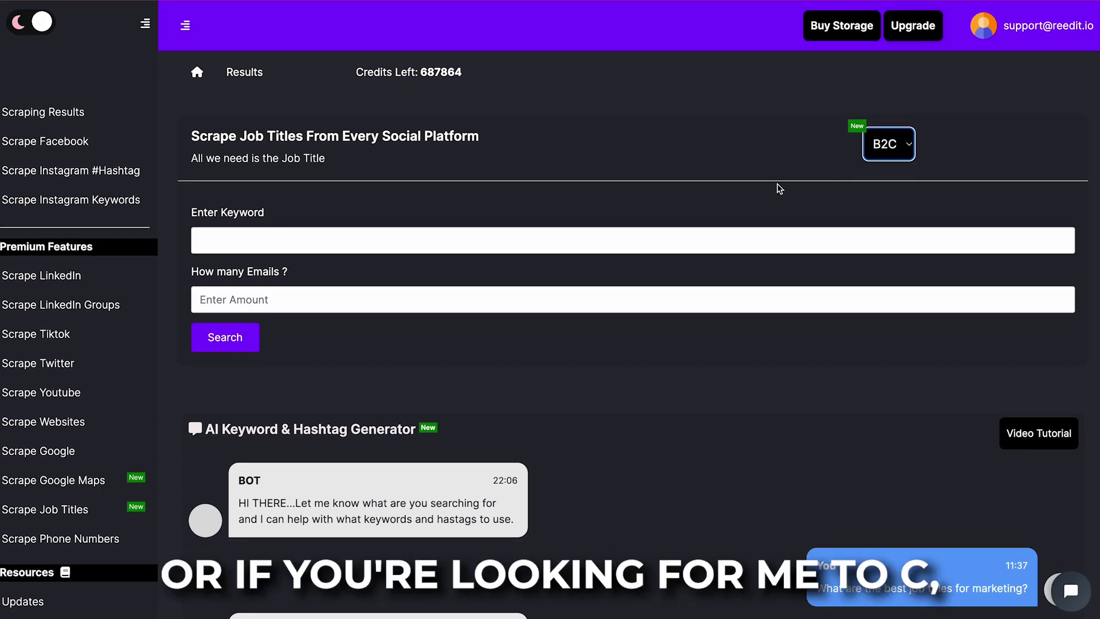
scroll(729, 196, "down", 5)
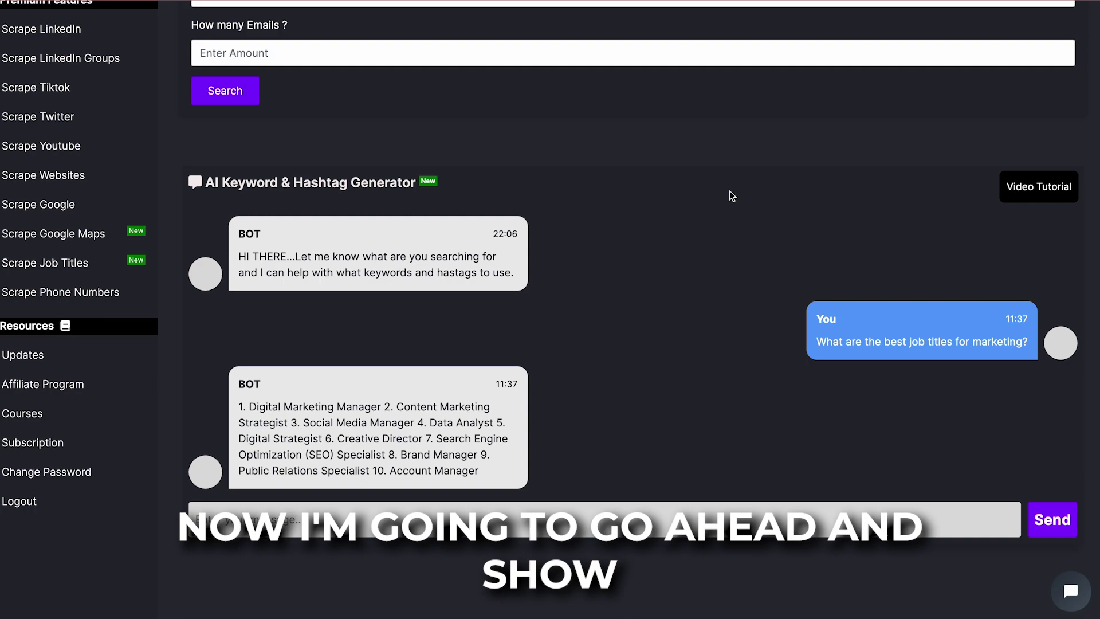
scroll(372, 215, "up", 5)
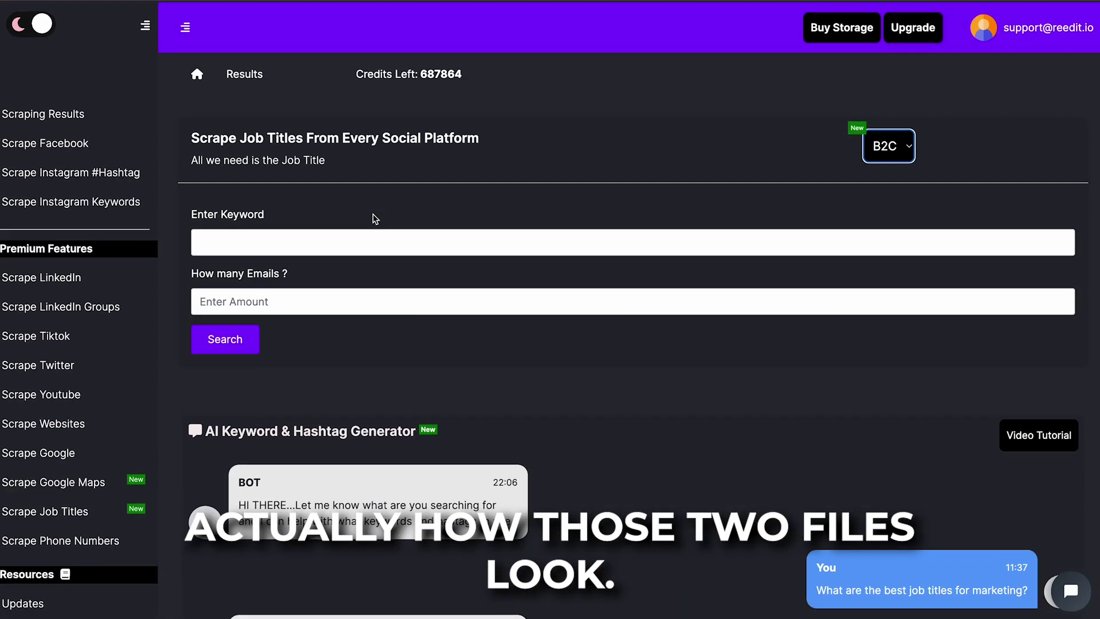
In Scraping Results, review the Marketing Manager and Software Developer entries, then download Marketing Manager's CSV.
left_click(94, 110)
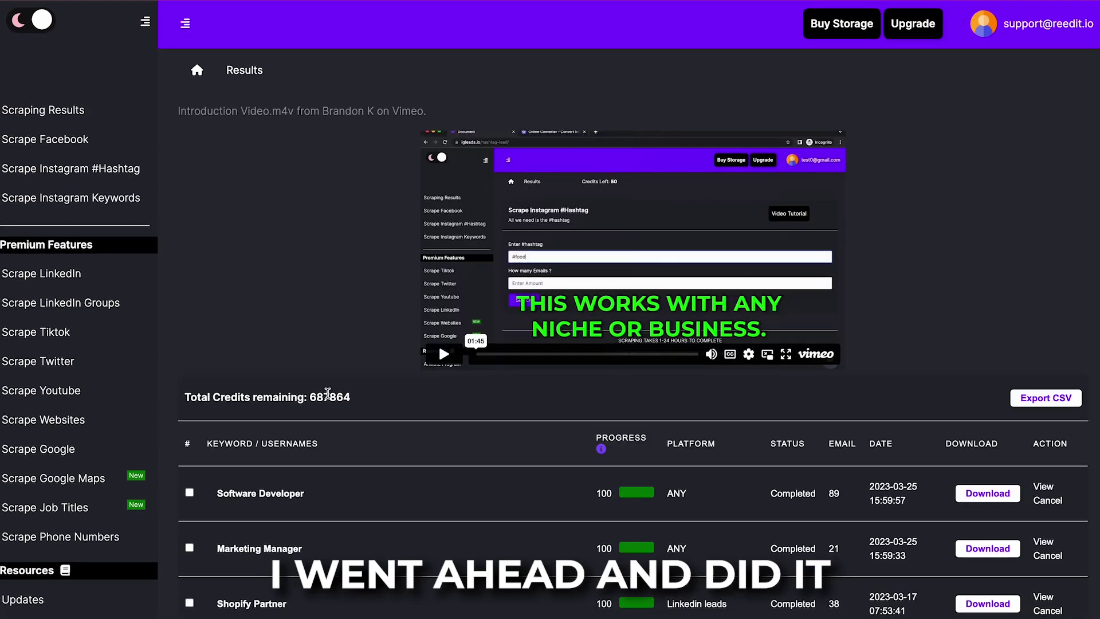
scroll(328, 397, "down", 3)
scroll(328, 397, "up", 1)
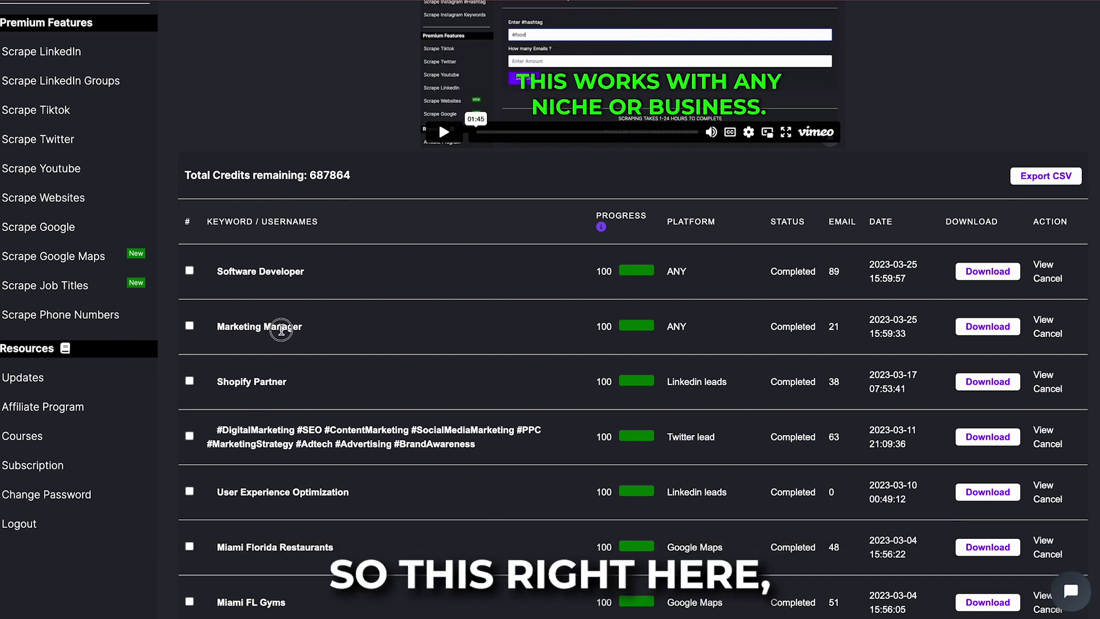
left_click_drag(282, 328, 551, 329)
left_click(552, 330)
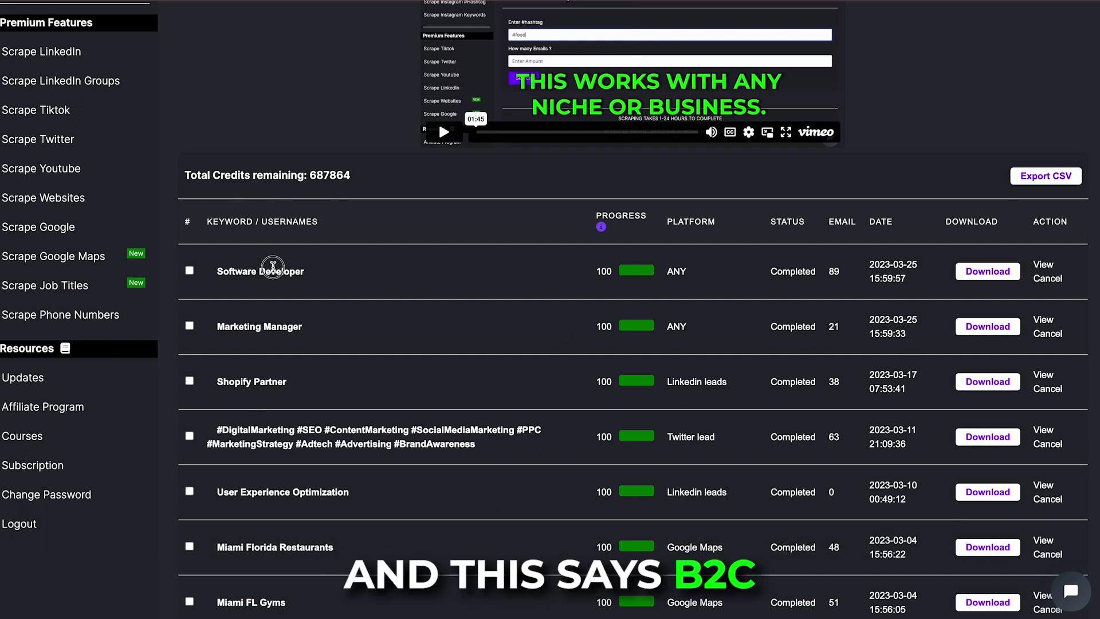
left_click_drag(271, 268, 455, 266)
left_click(475, 292)
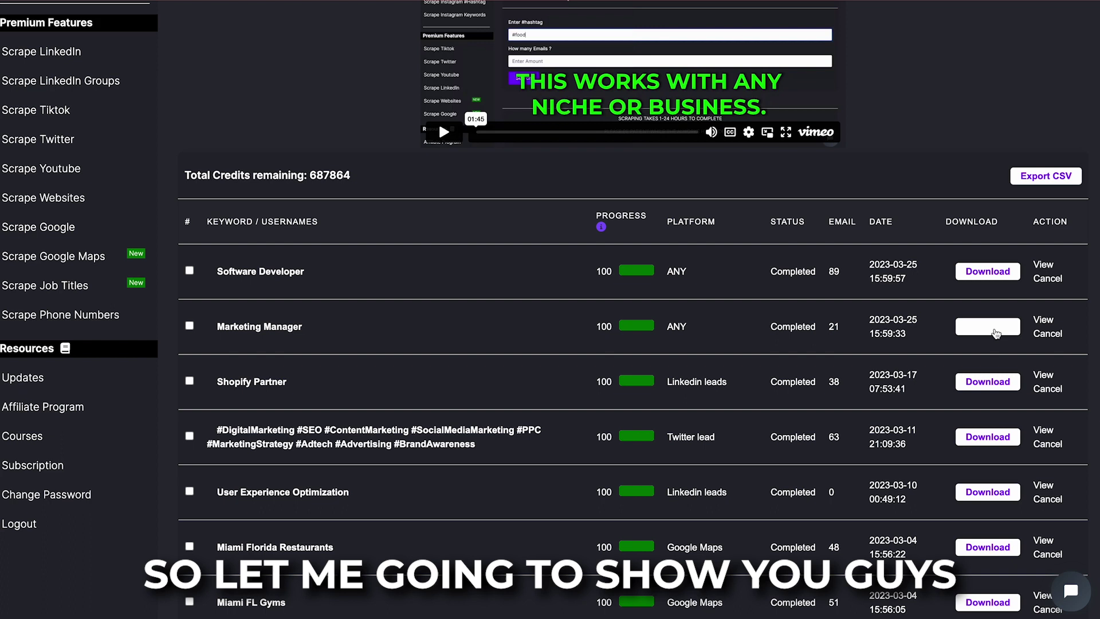
left_click(987, 271)
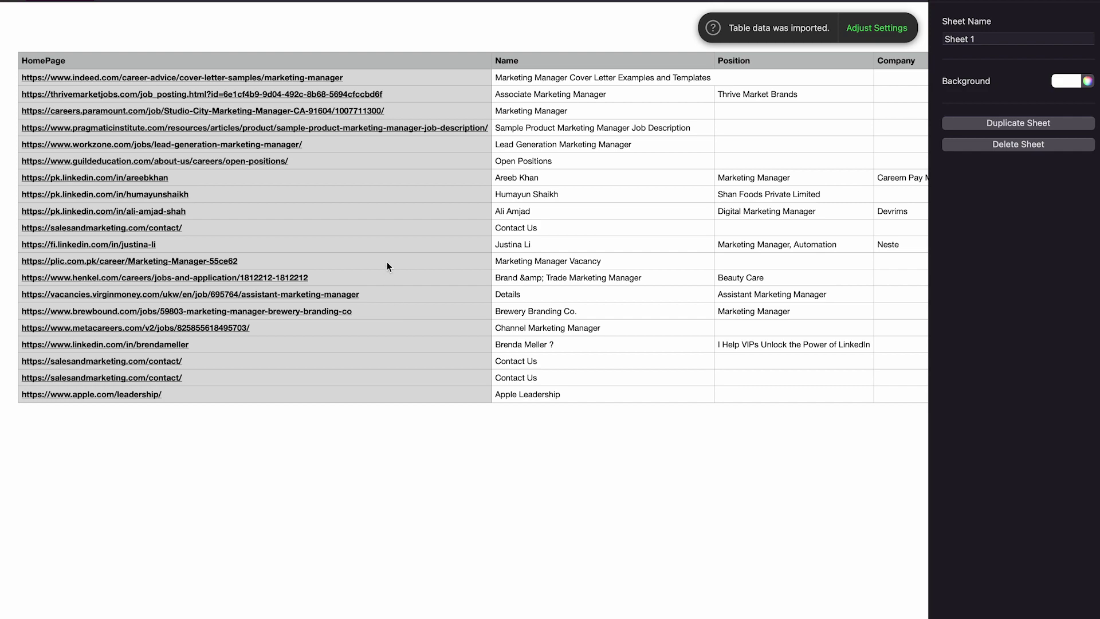
scroll(489, 227, "right", 2)
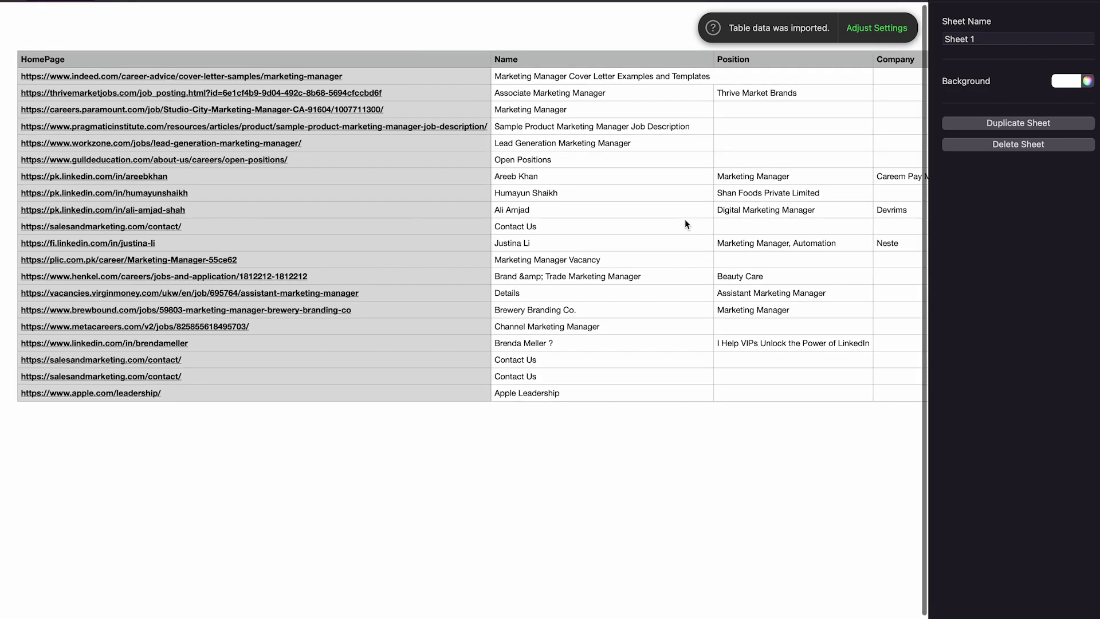
scroll(684, 224, "right", 3)
scroll(684, 223, "right", 5)
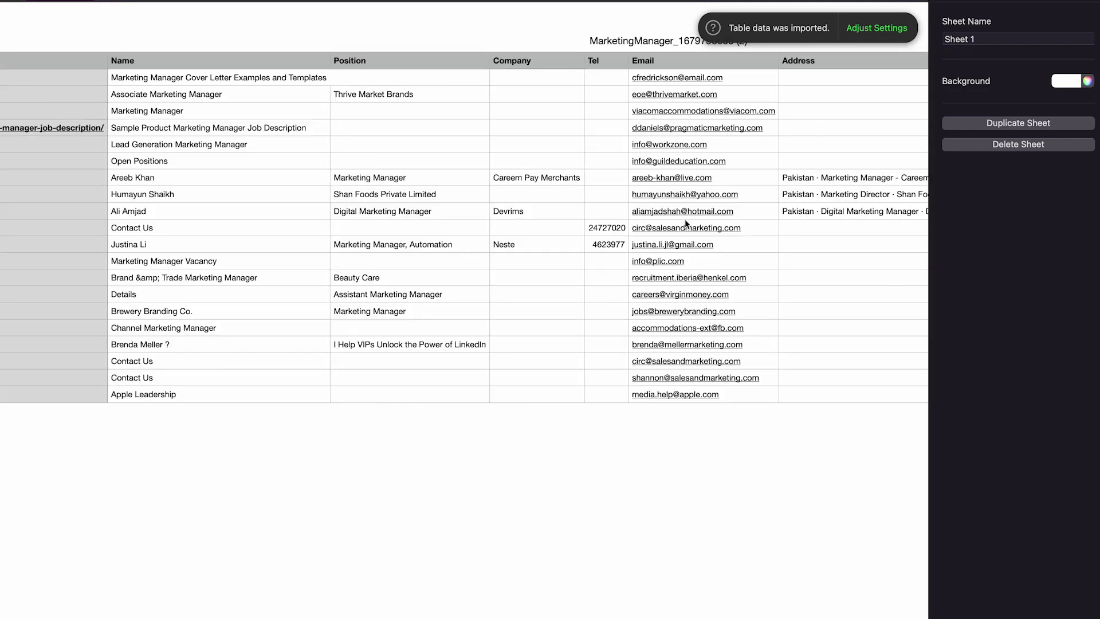
scroll(685, 219, "left", 8)
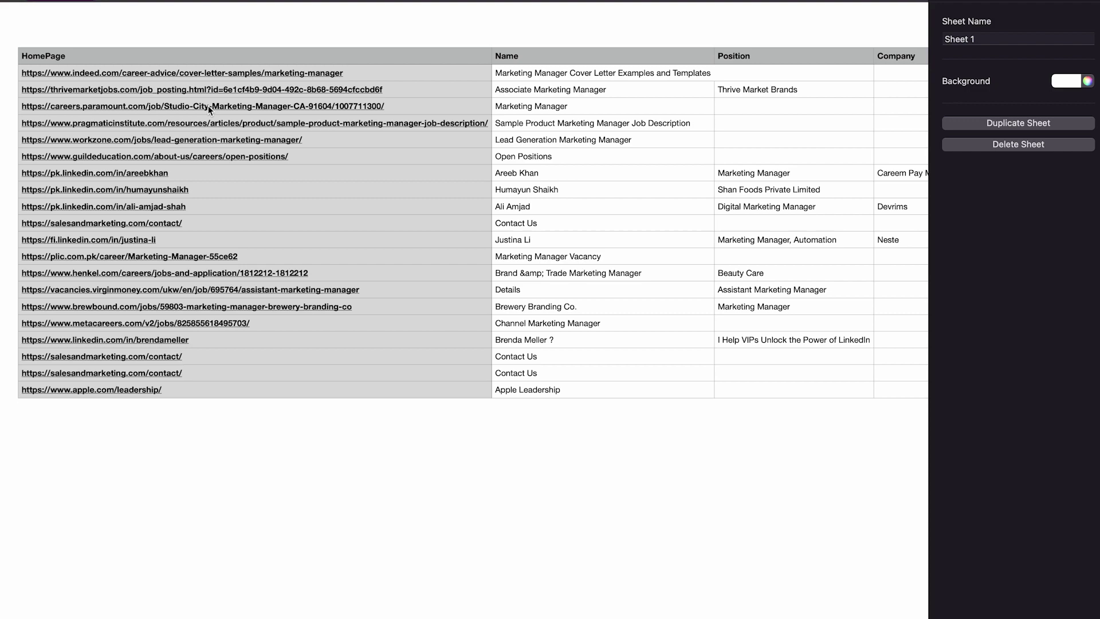
scroll(643, 198, "right", 2)
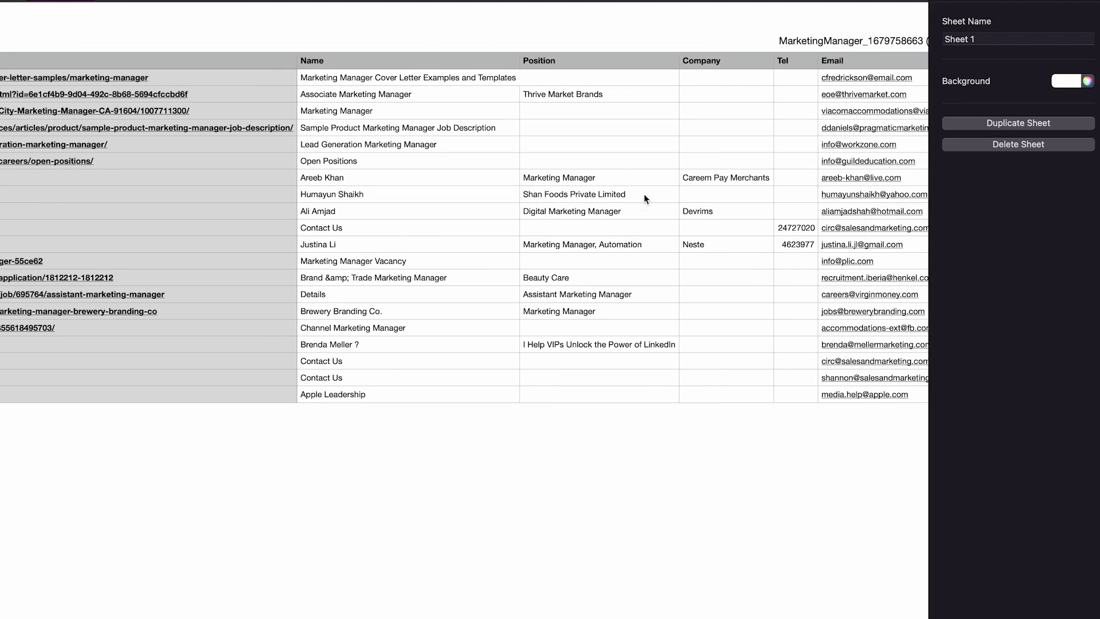
scroll(643, 198, "right", 1)
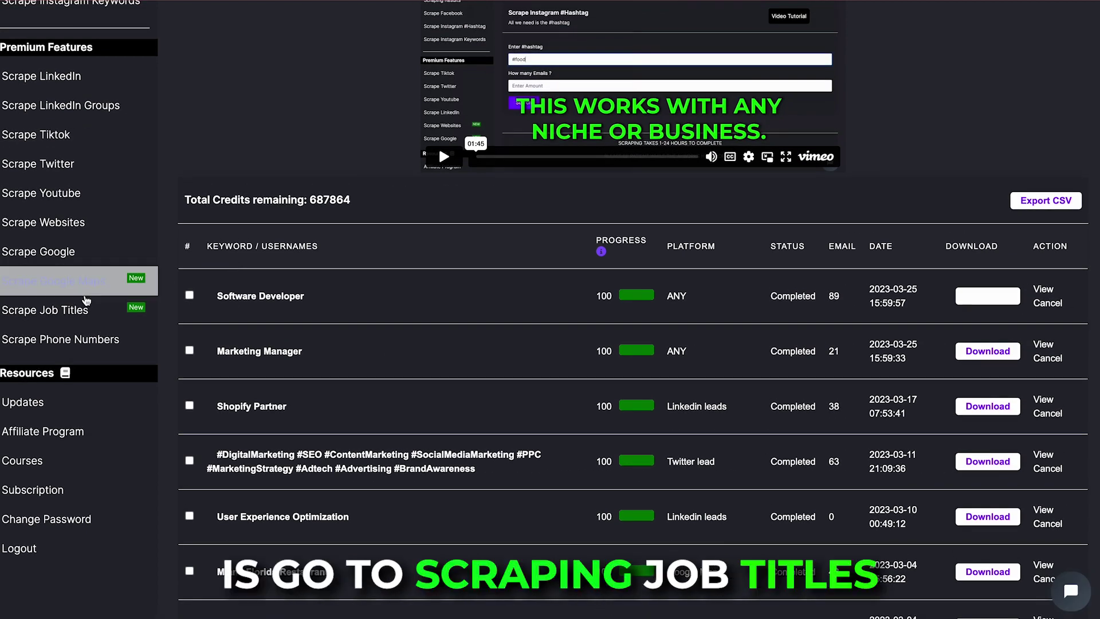
Open the Scrape Job Titles form and put the cursor in its Enter Keyword field.
left_click(134, 298)
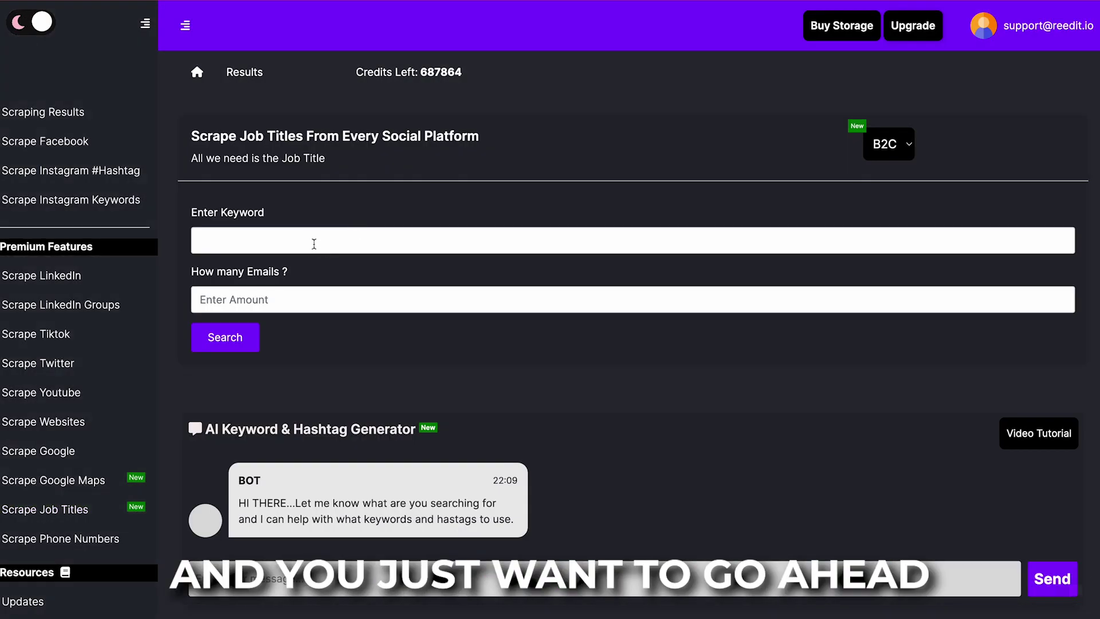
left_click(315, 241)
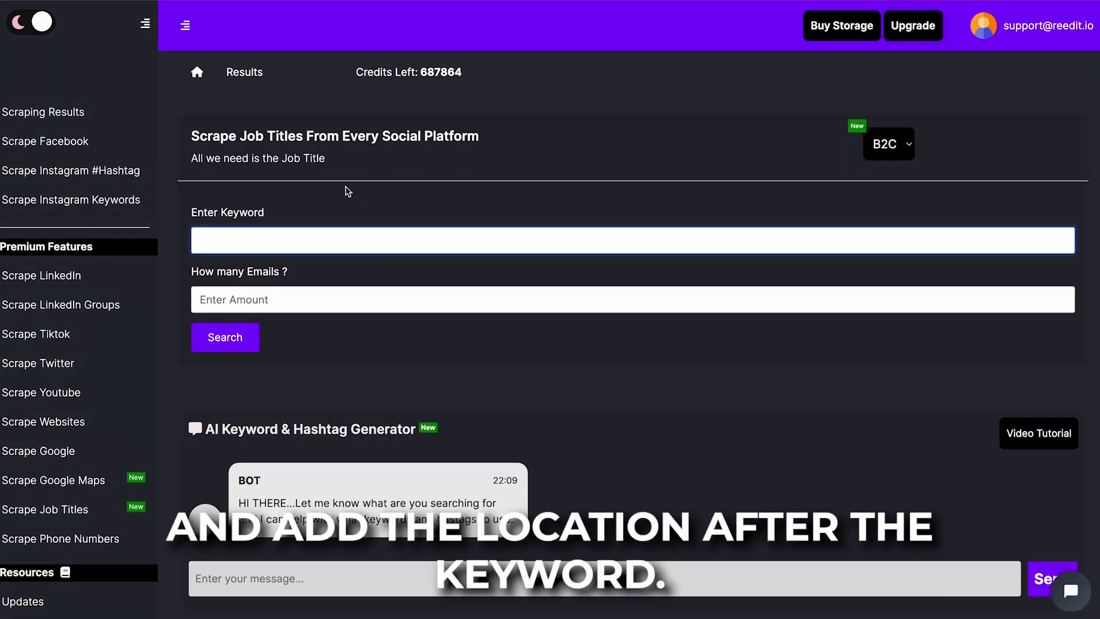
left_click(262, 234)
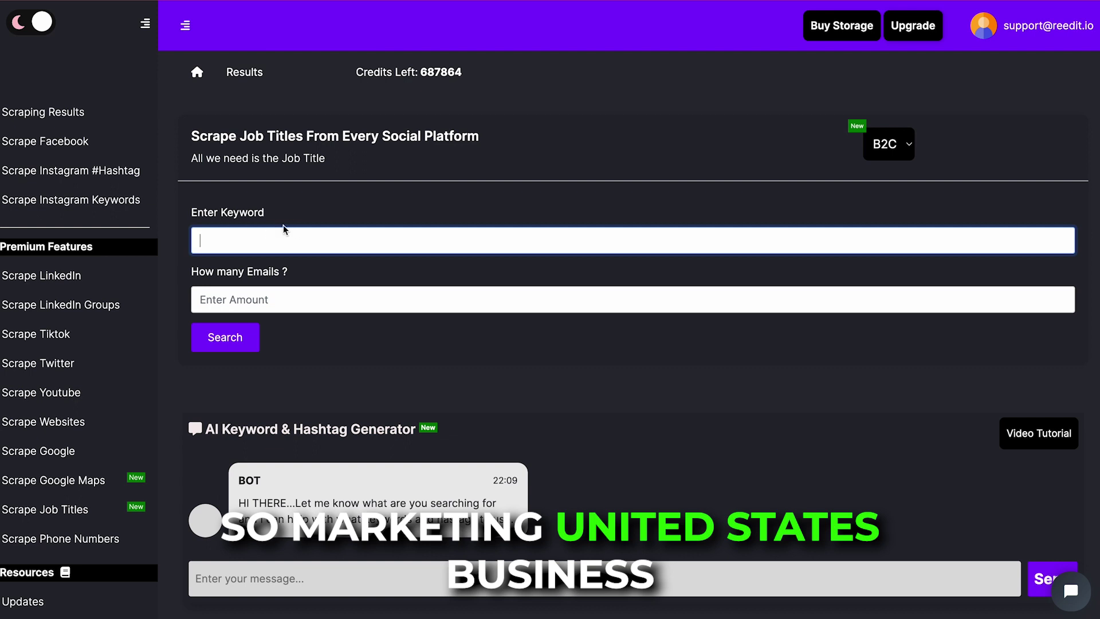
left_click(263, 237)
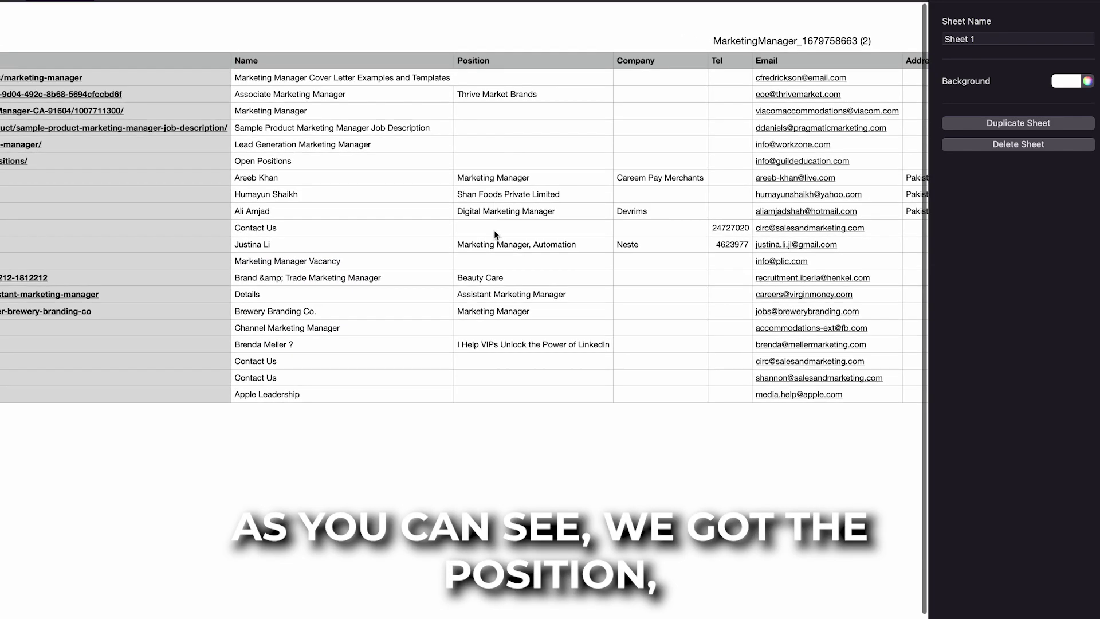
scroll(493, 229, "right", 2)
scroll(741, 164, "right", 5)
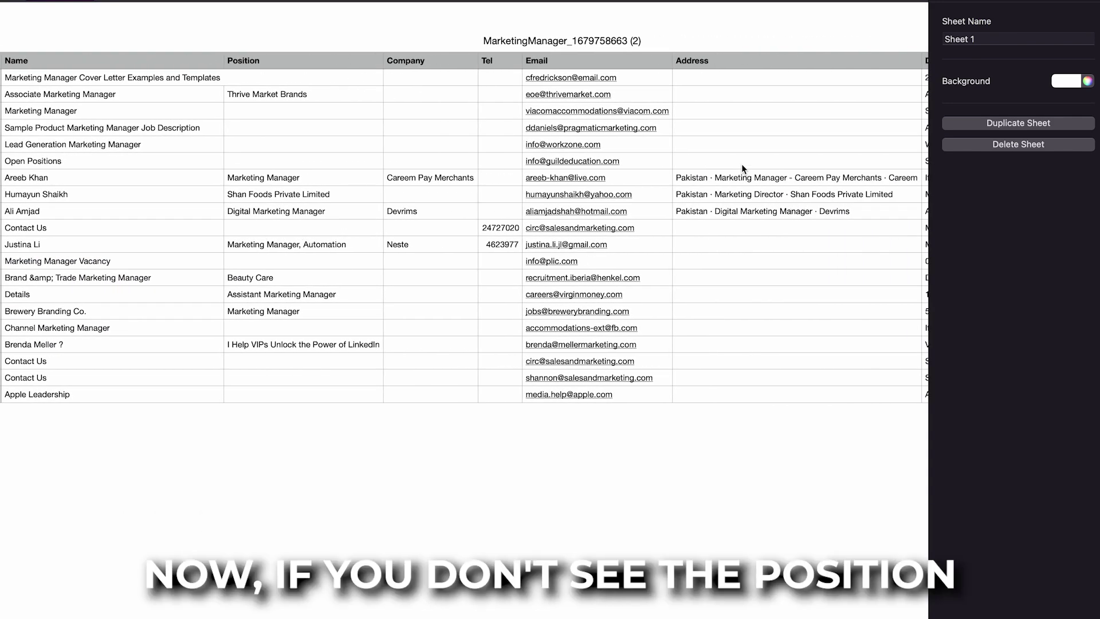
scroll(302, 119, "left", 1)
scroll(558, 184, "right", 5)
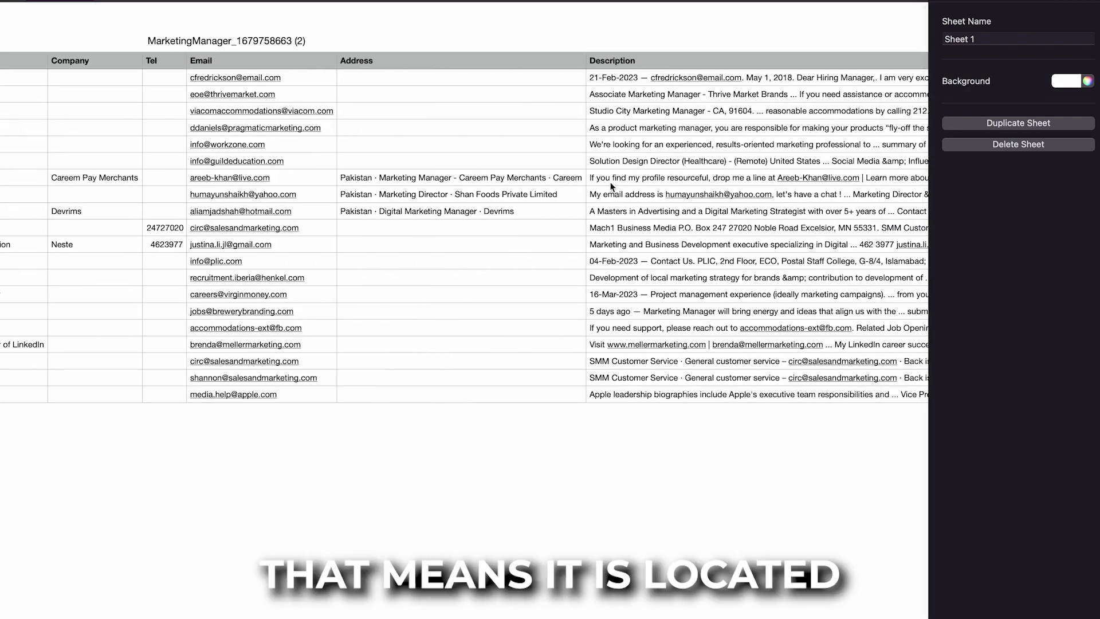
scroll(516, 183, "right", 5)
scroll(499, 181, "right", 1)
scroll(484, 179, "right", 2)
scroll(430, 183, "left", 2)
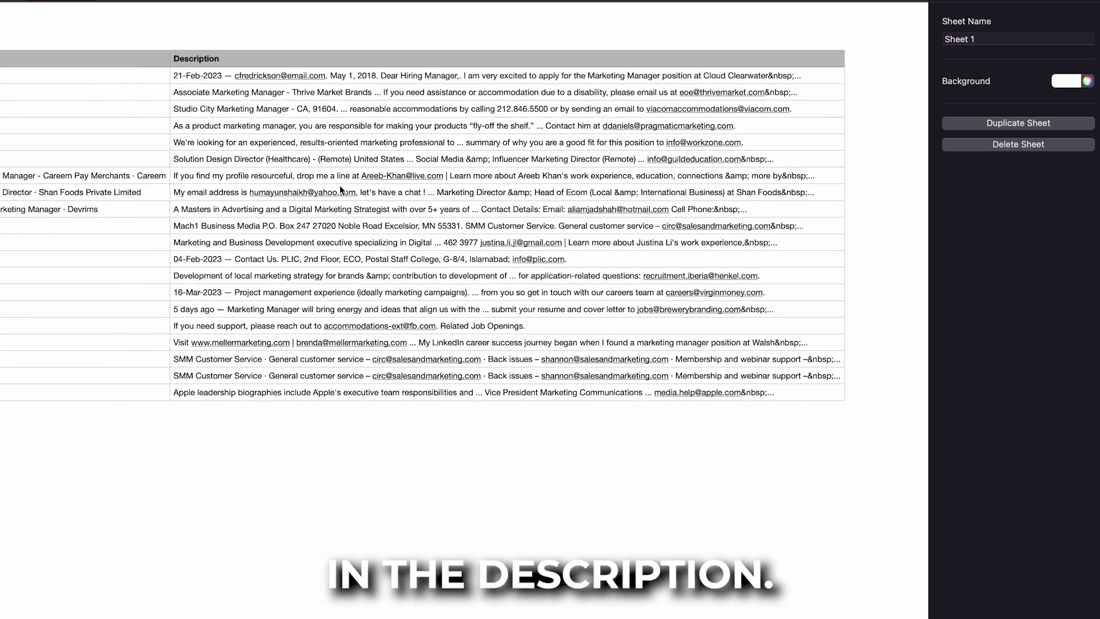
scroll(339, 184, "left", 8)
scroll(339, 185, "left", 5)
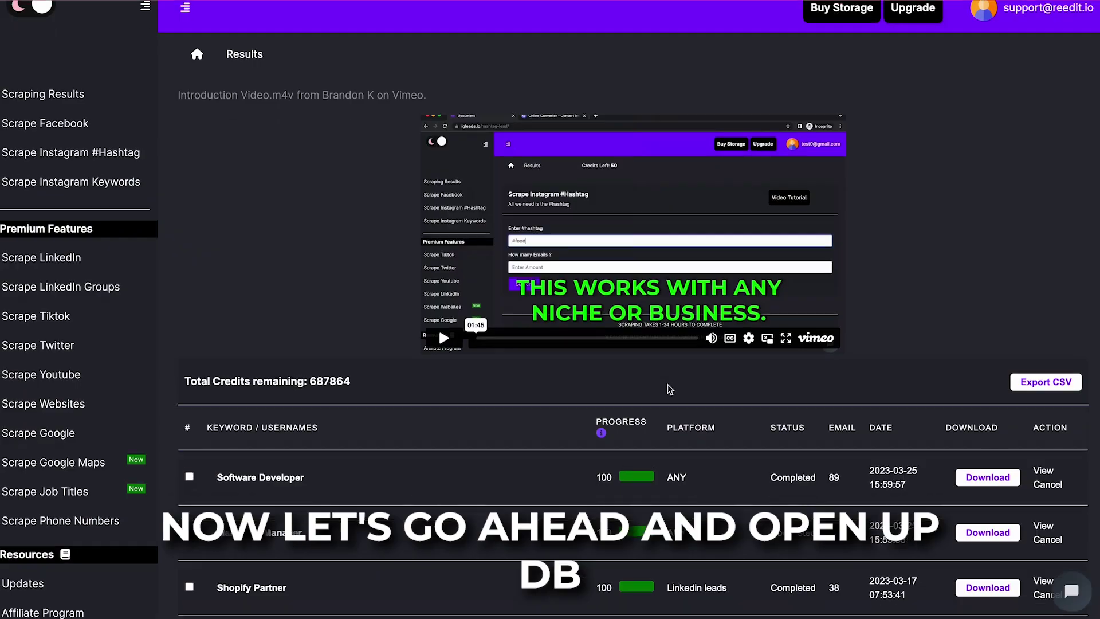
scroll(894, 471, "down", 1)
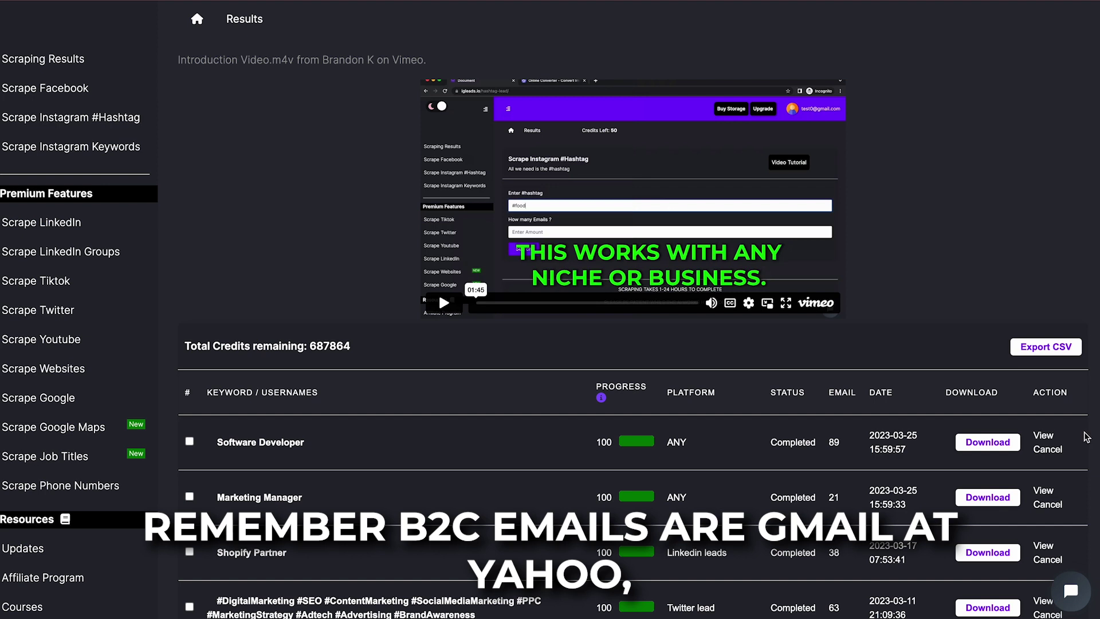
Download the Software Developer row's CSV from the Scraping Results table.
left_click(988, 442)
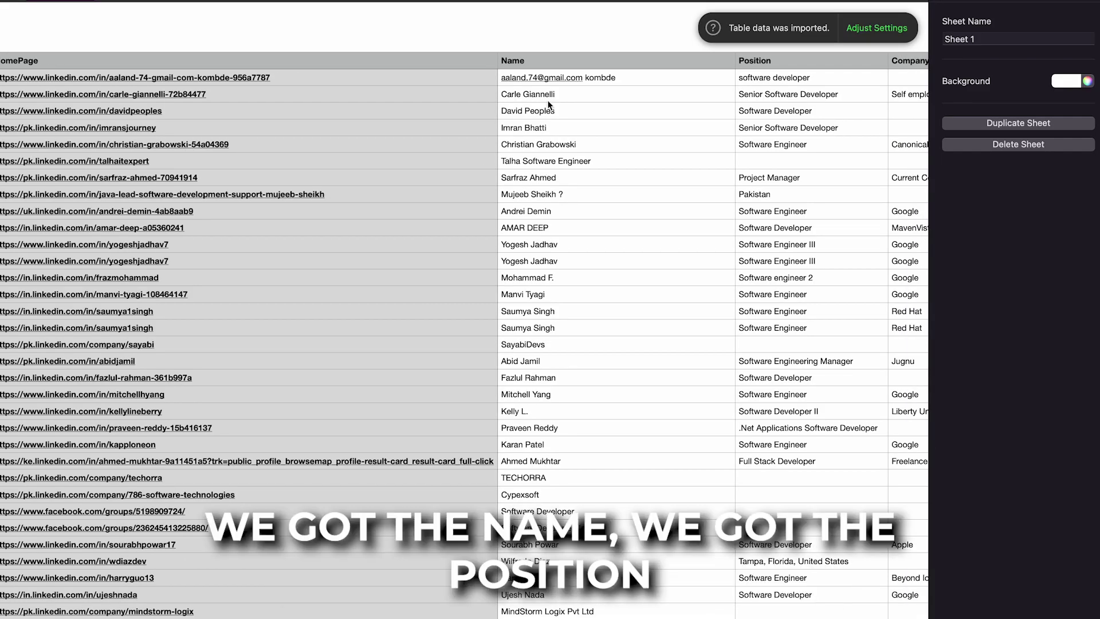
scroll(547, 104, "right", 2)
scroll(568, 116, "right", 5)
scroll(599, 132, "right", 5)
scroll(599, 135, "right", 3)
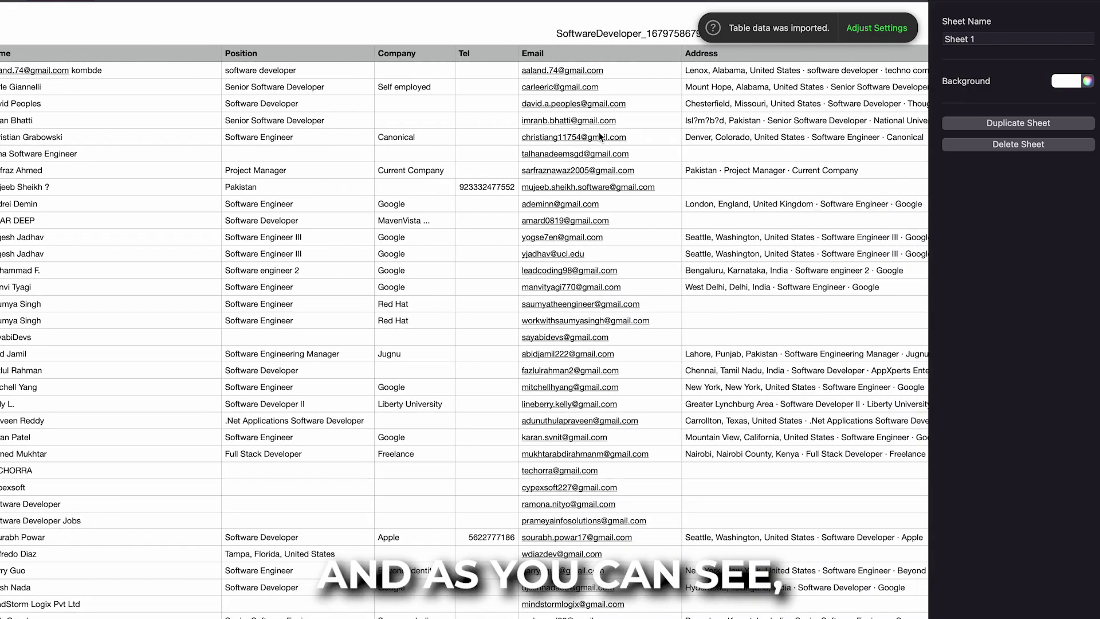
scroll(605, 240, "down", 3)
scroll(601, 243, "down", 3)
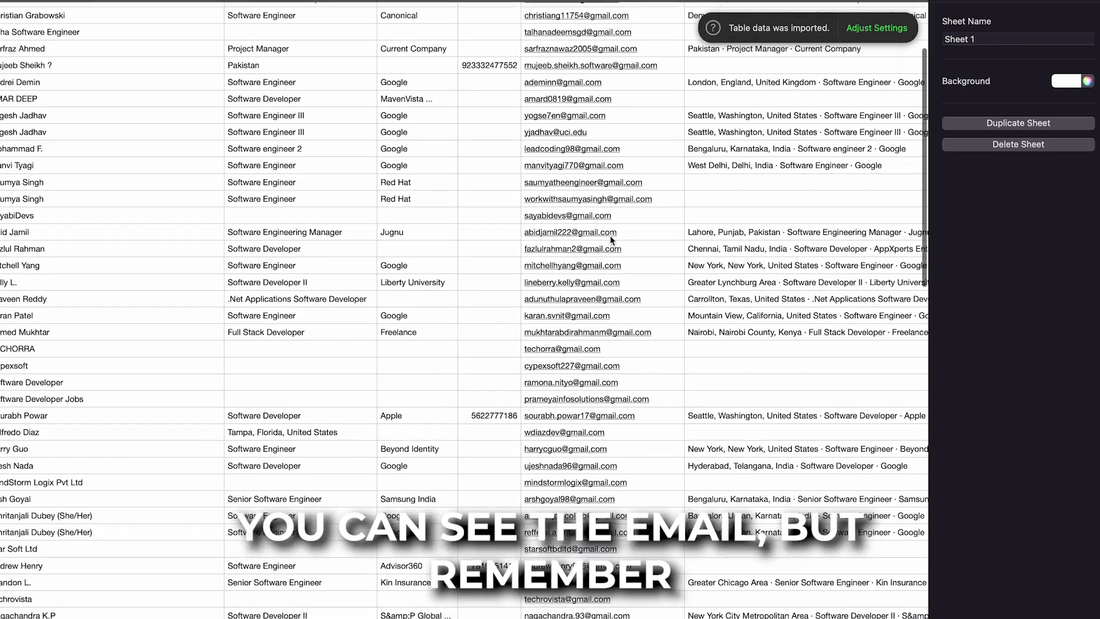
scroll(593, 246, "up", 6)
scroll(583, 245, "left", 5)
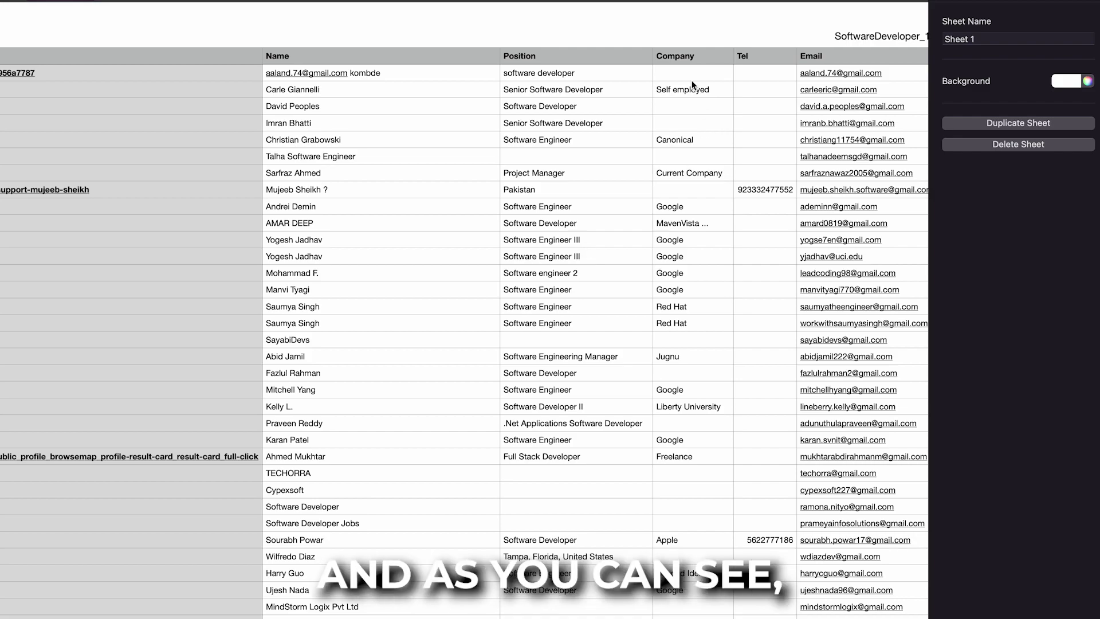
scroll(692, 81, "down", 1)
scroll(660, 198, "down", 5)
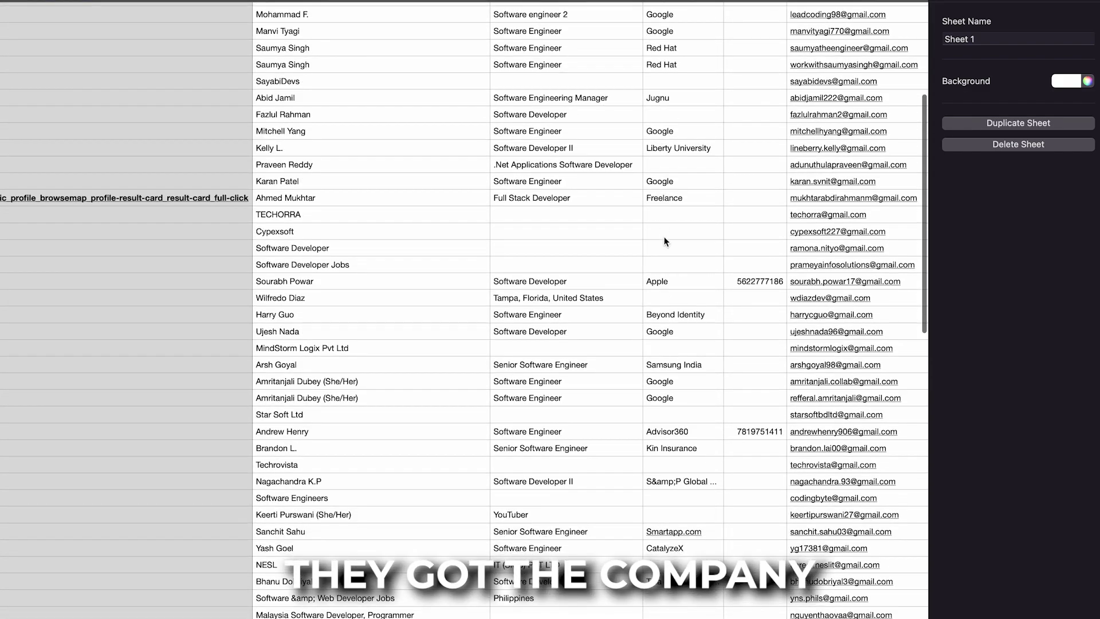
scroll(653, 215, "up", 5)
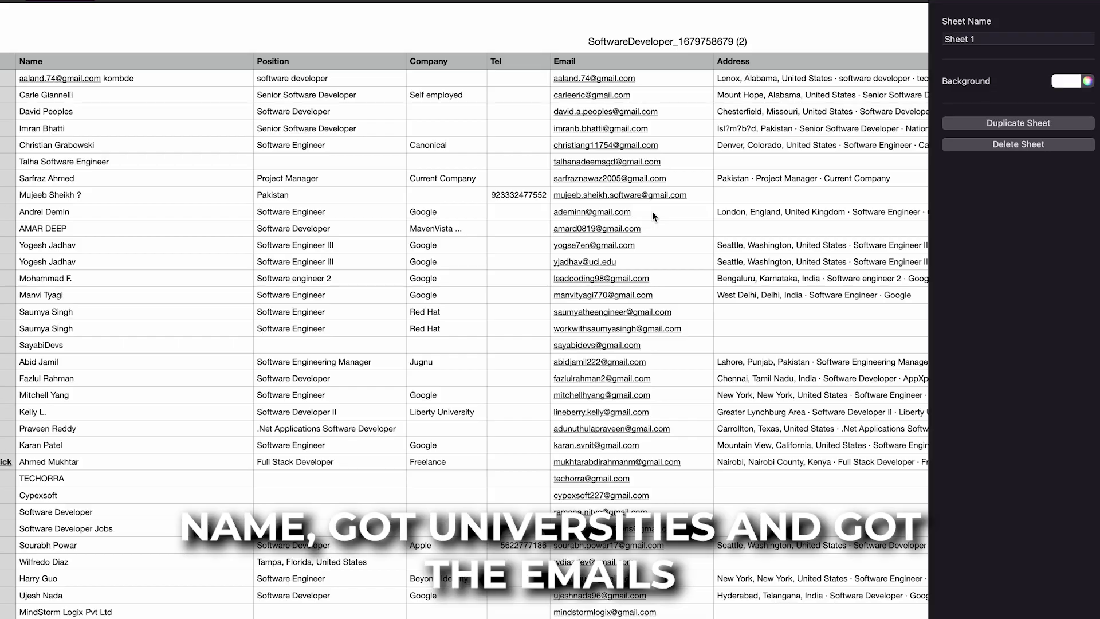
scroll(653, 212, "right", 8)
scroll(652, 211, "right", 4)
scroll(679, 204, "right", 6)
scroll(680, 204, "right", 1)
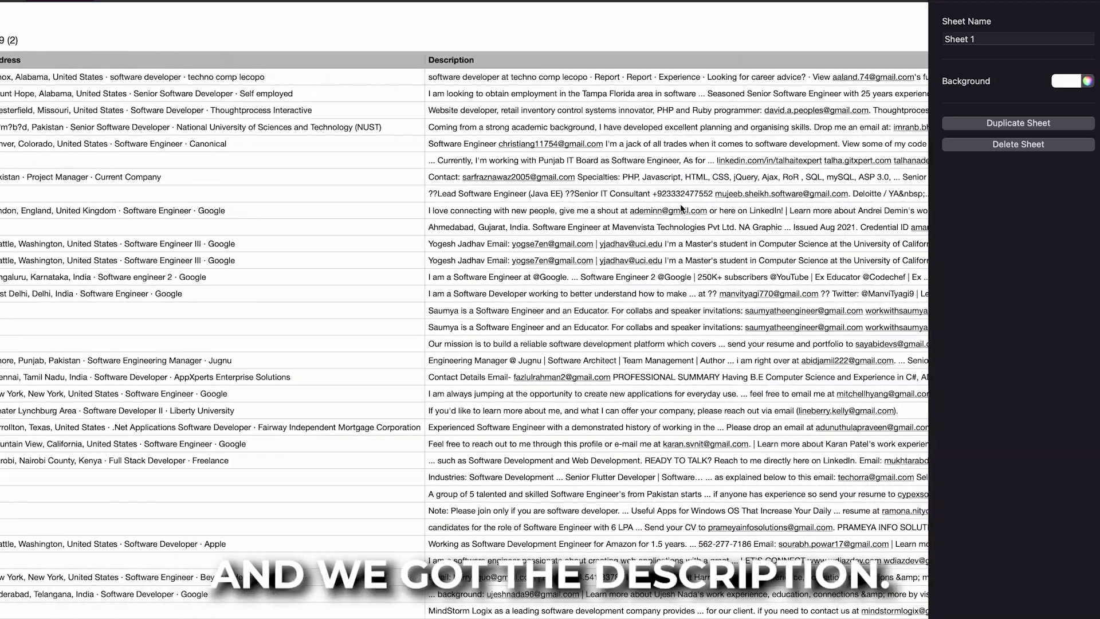